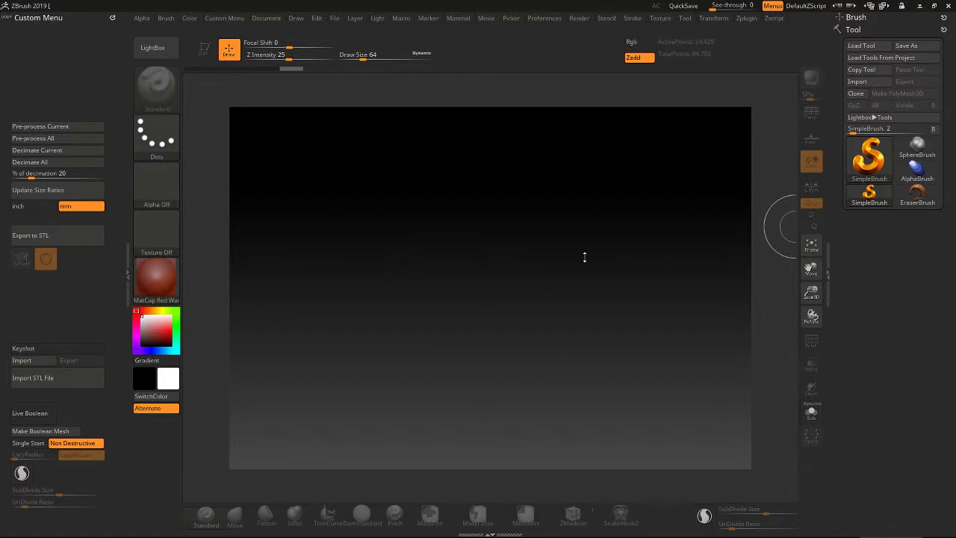
Resize the ZBrush document to 3142 by 2186 and confirm the resize
click(268, 18)
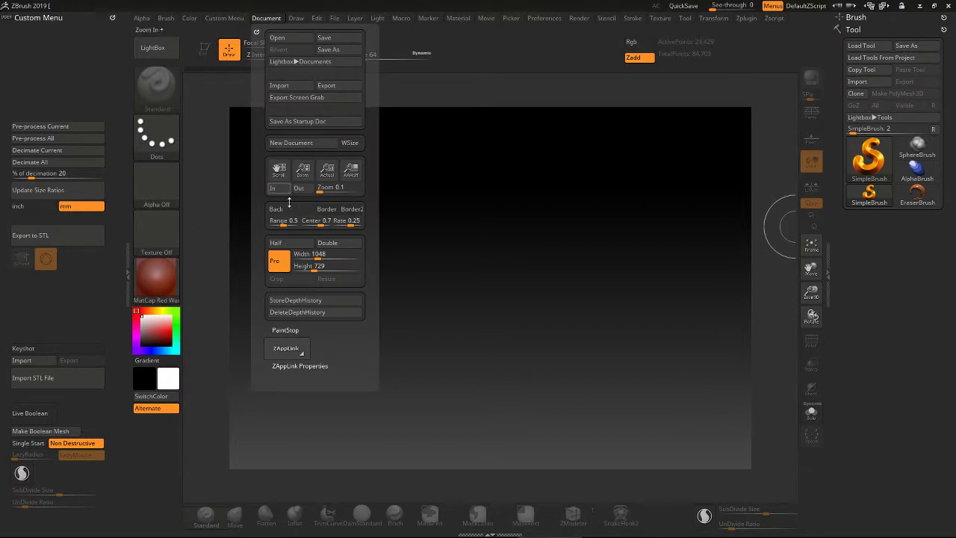
drag(319, 256, 333, 258)
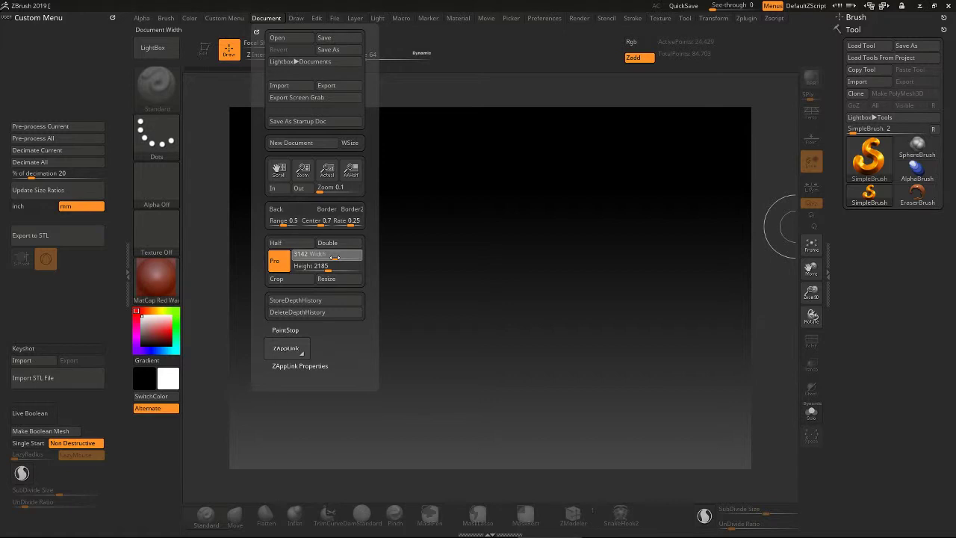
drag(334, 257, 334, 257)
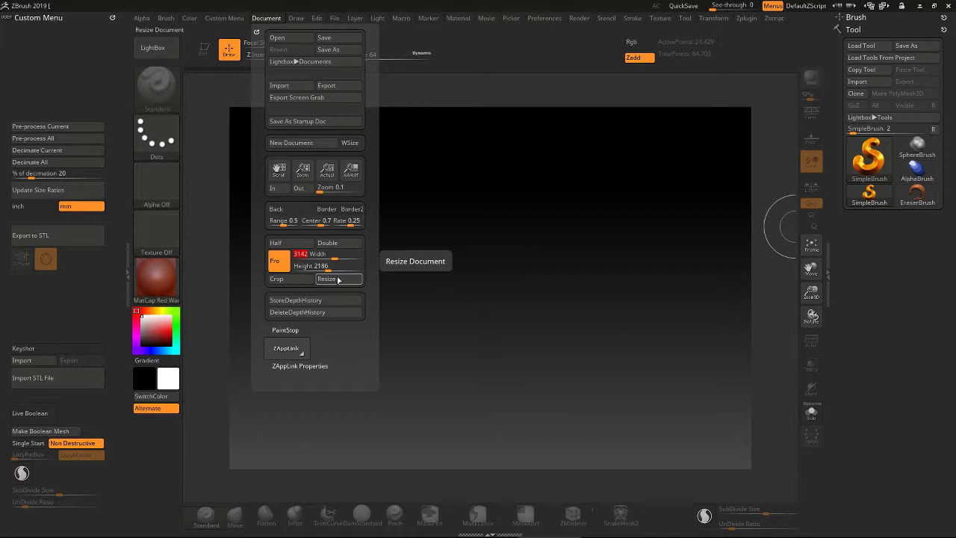
click(337, 279)
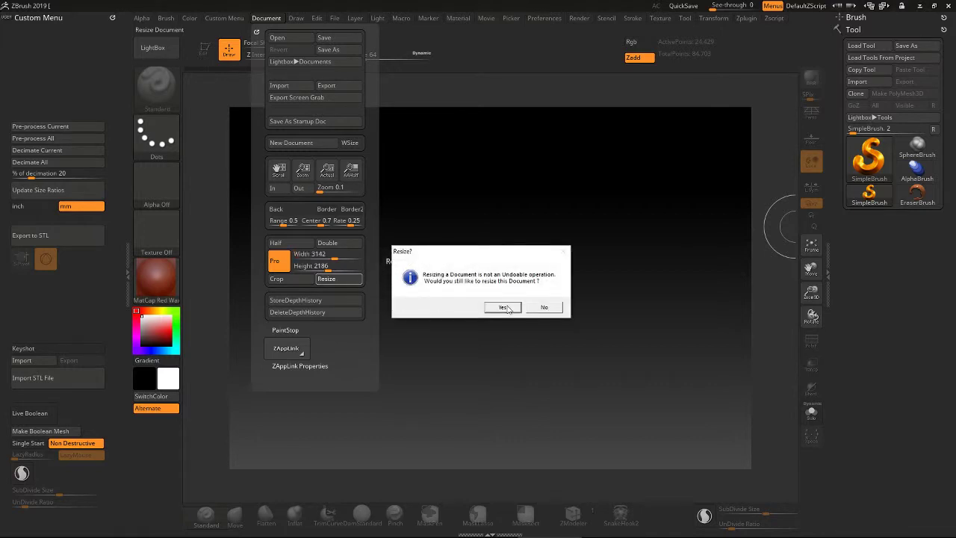
click(504, 307)
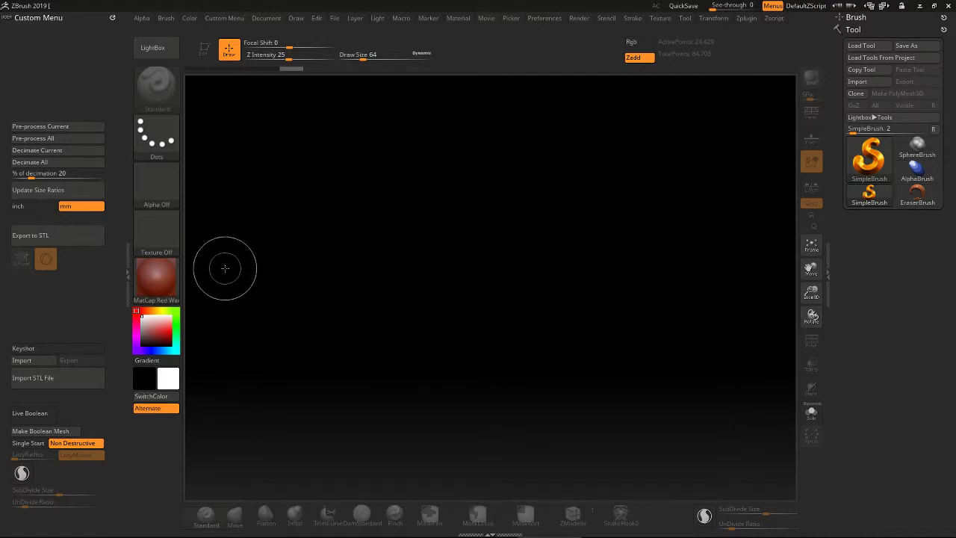
Import lizard frond.fbx through the FBX plugin and draw it on the canvas in Edit mode
click(746, 18)
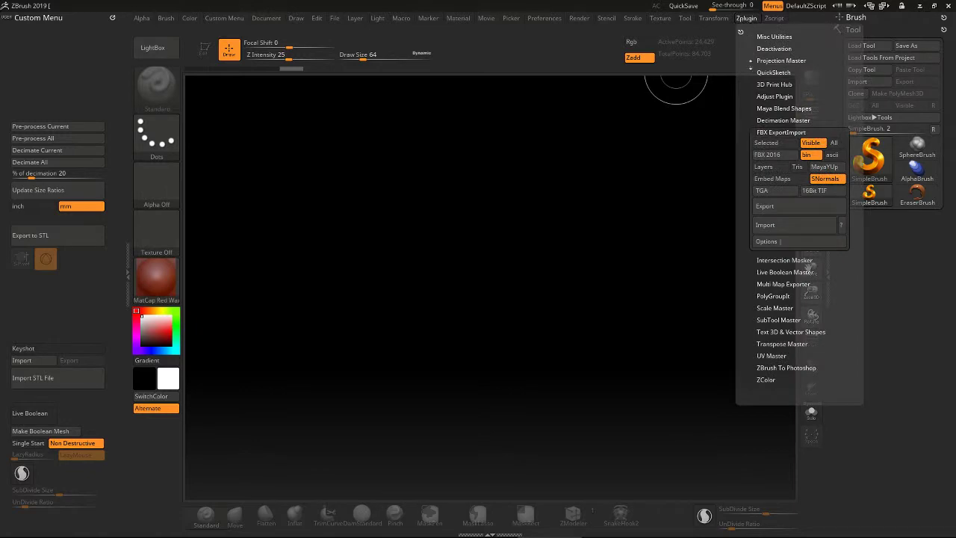
click(773, 224)
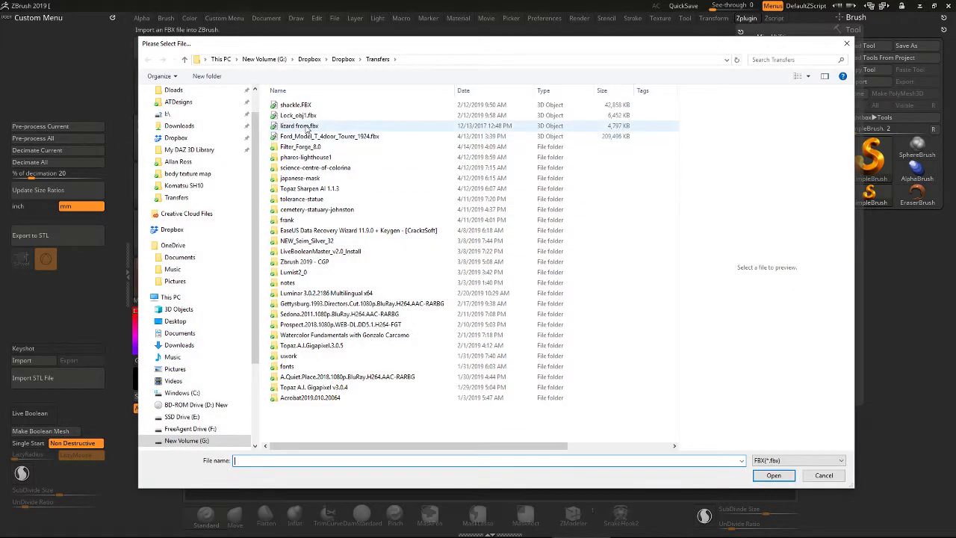
click(306, 127)
click(773, 475)
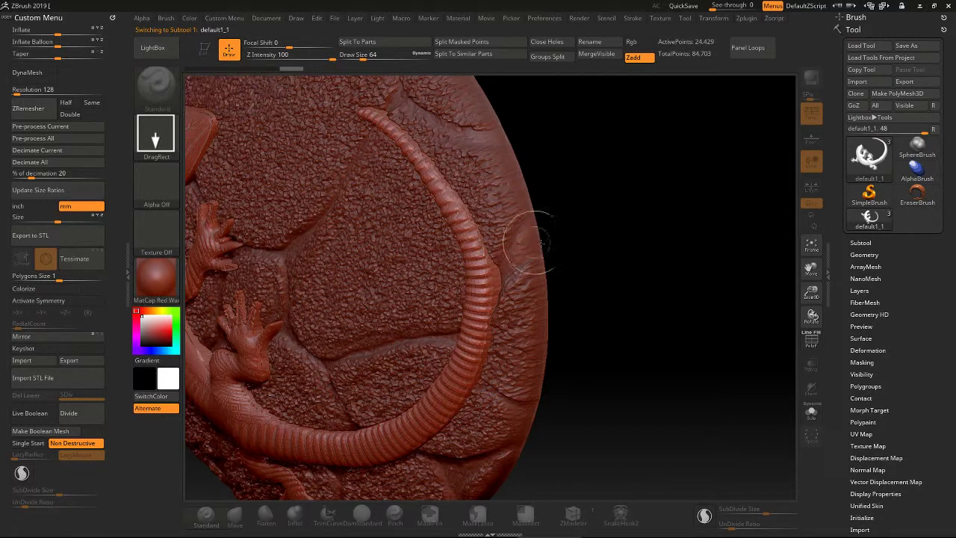
drag(534, 250, 418, 164)
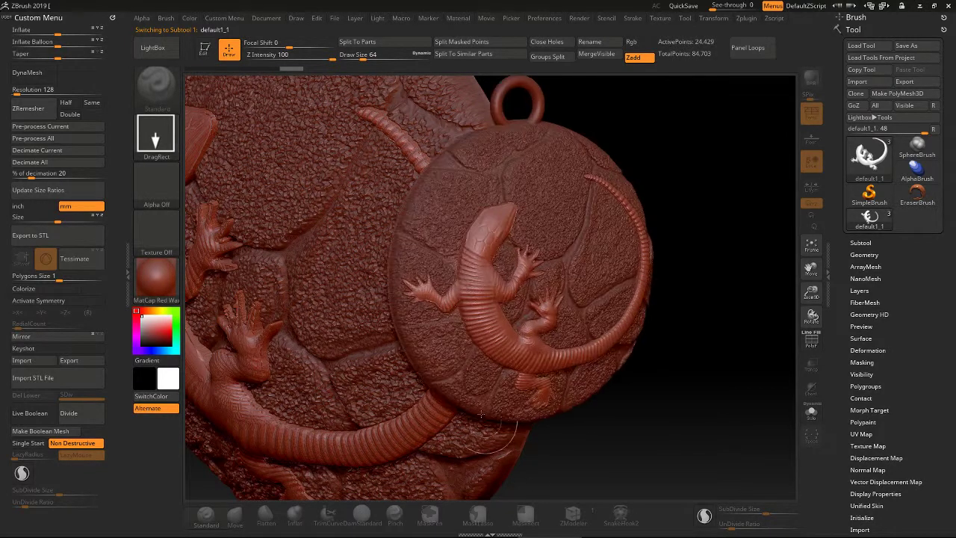
click(207, 47)
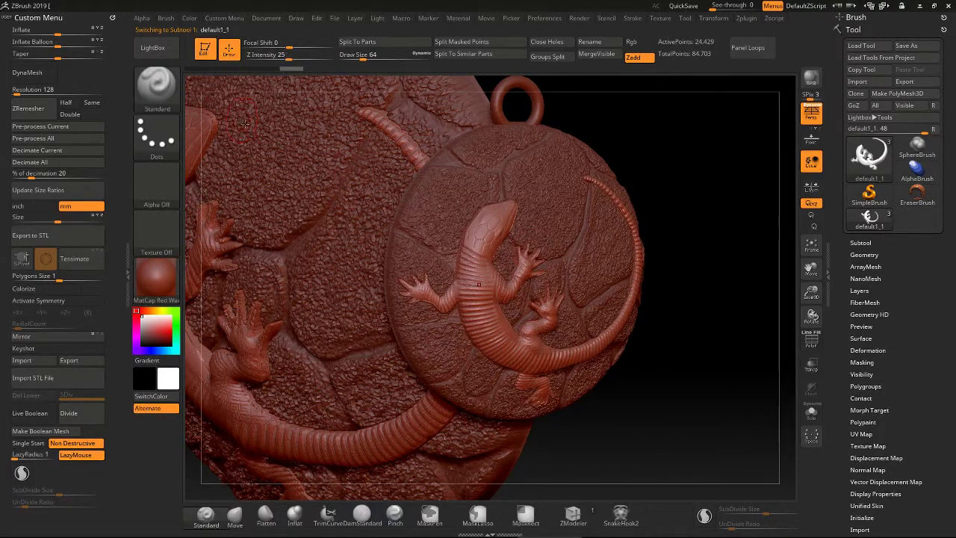
Turn the medallion front-on, frame it, switch perspective off and nudge it slightly up-left
scroll(290, 201, down, 3)
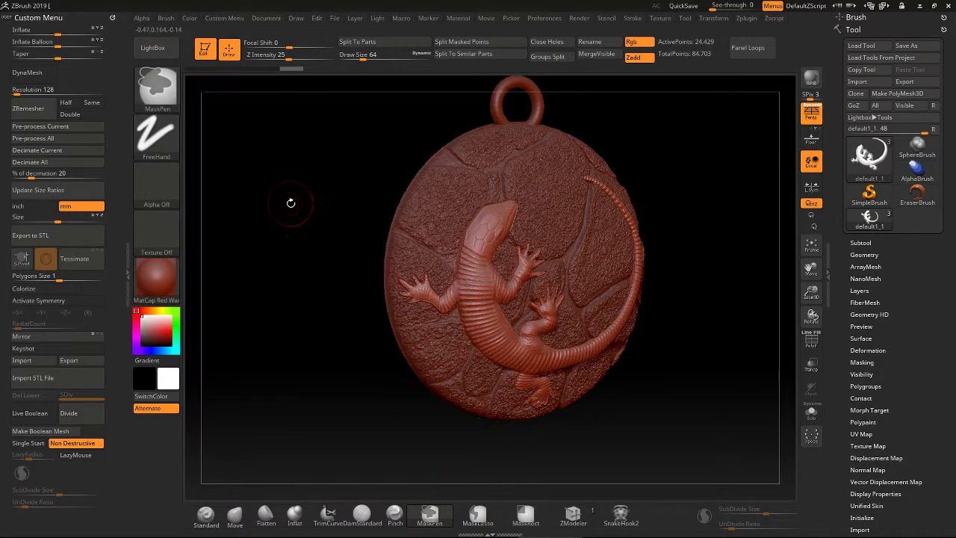
drag(296, 209, 300, 217)
scroll(310, 197, down, 4)
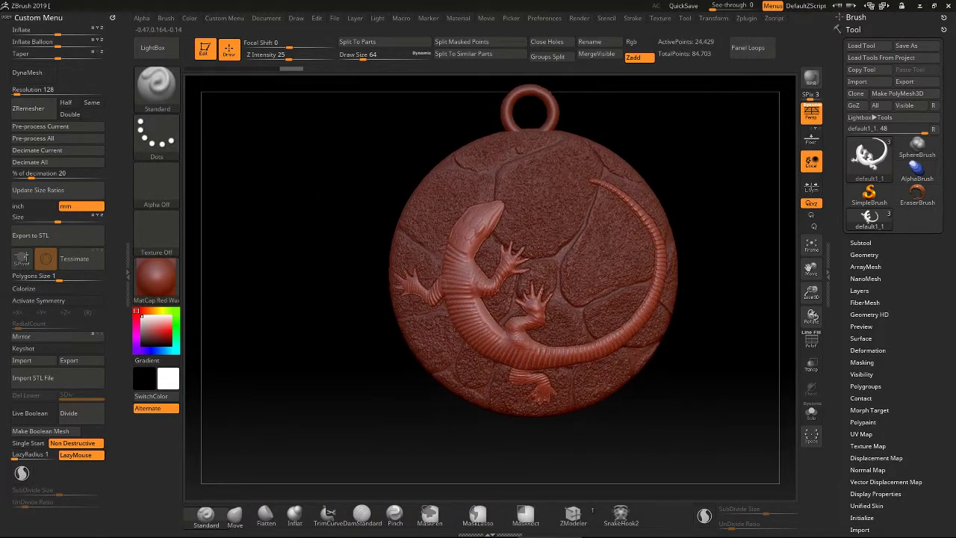
key(f)
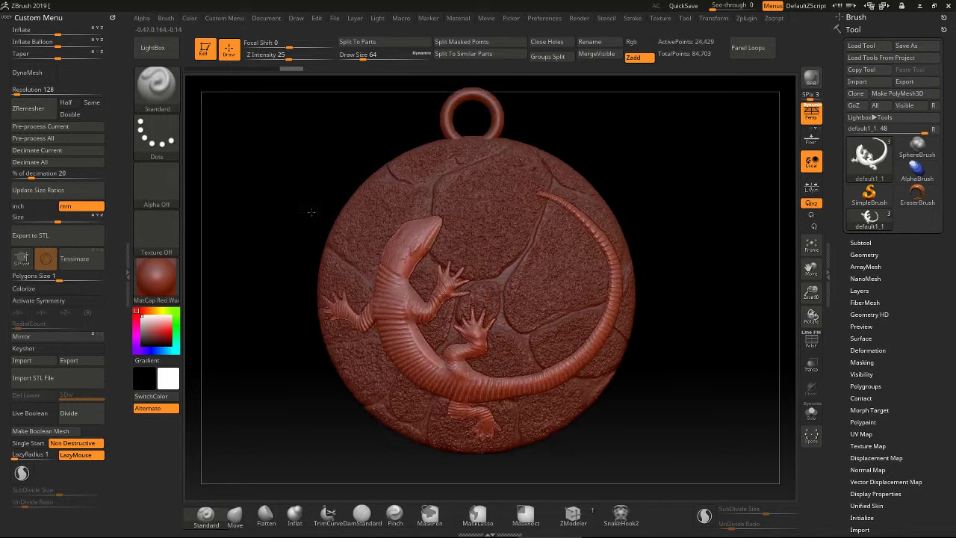
click(816, 115)
click(815, 115)
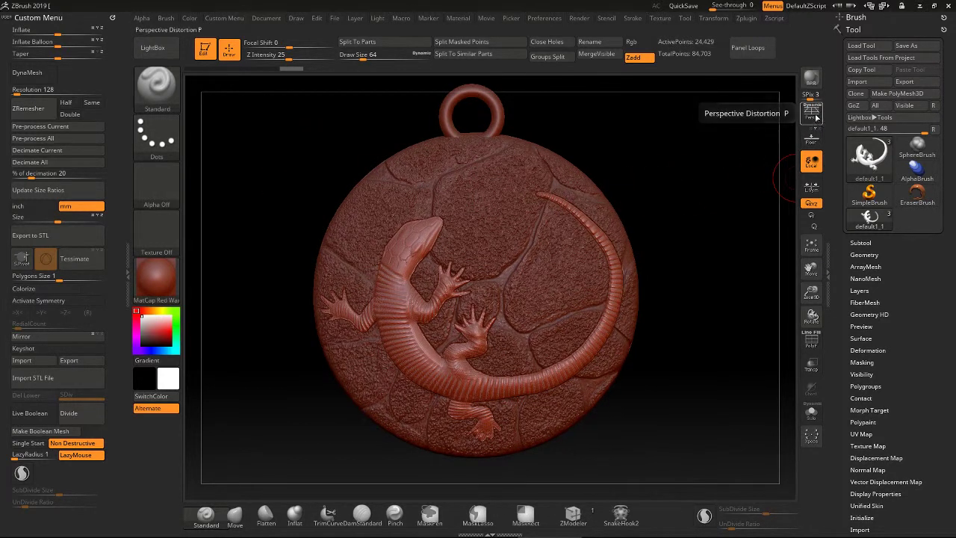
click(816, 116)
click(816, 116)
click(815, 116)
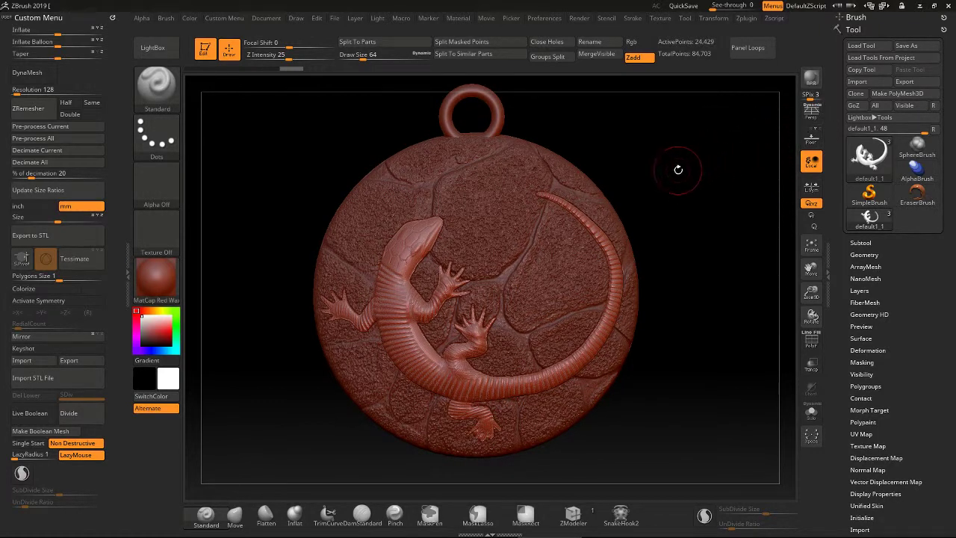
alt+drag(674, 164, 666, 171)
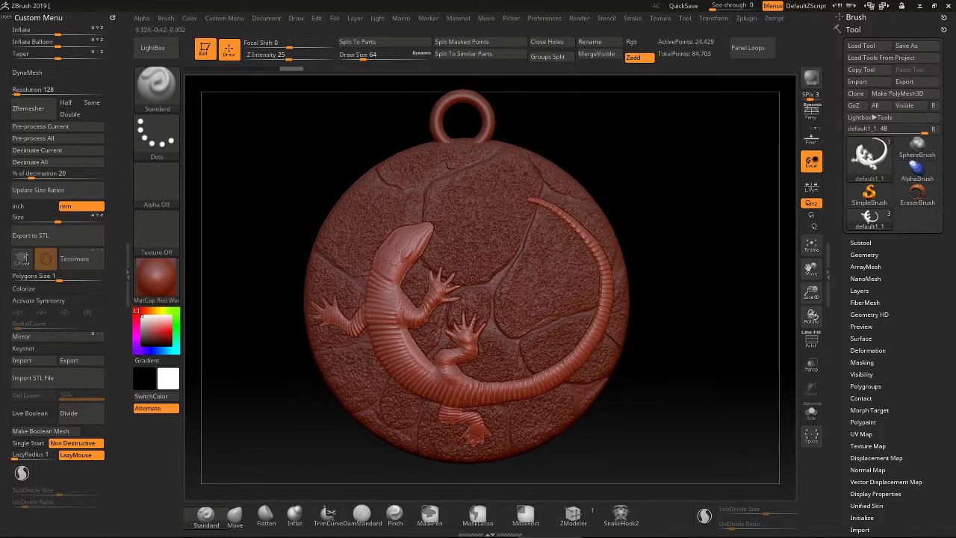
Grab the canvas depth as an alpha, then re-grab as ZGrab08 after slightly rotating the pendant
click(149, 196)
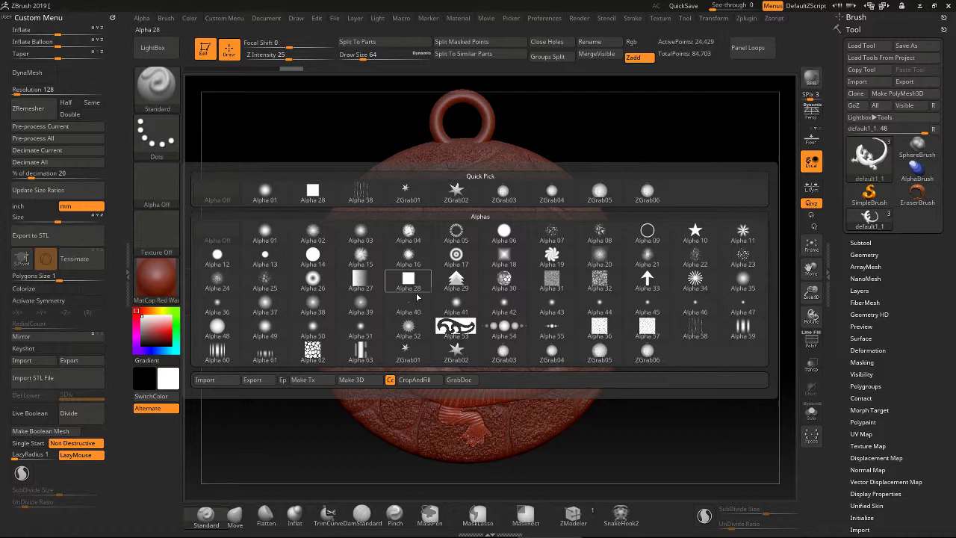
click(459, 379)
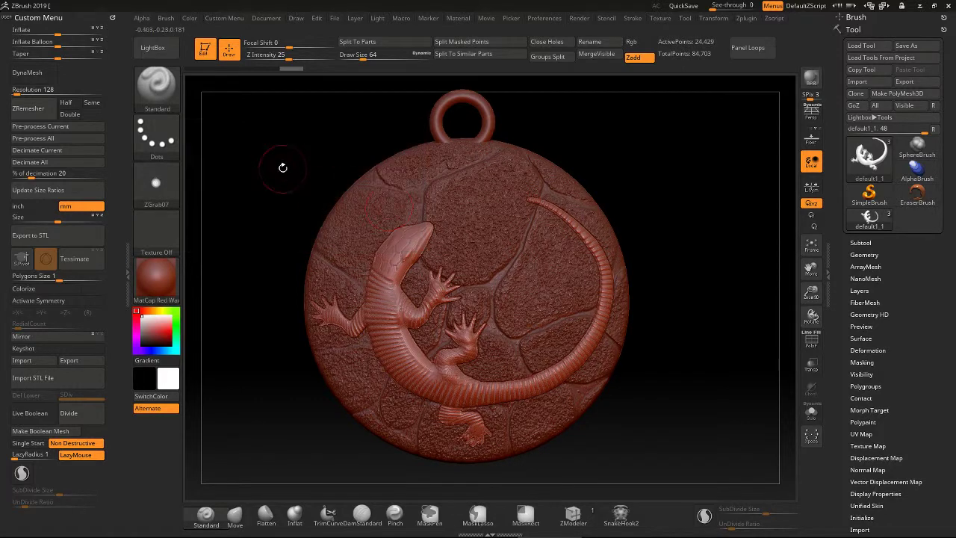
drag(281, 164, 257, 115)
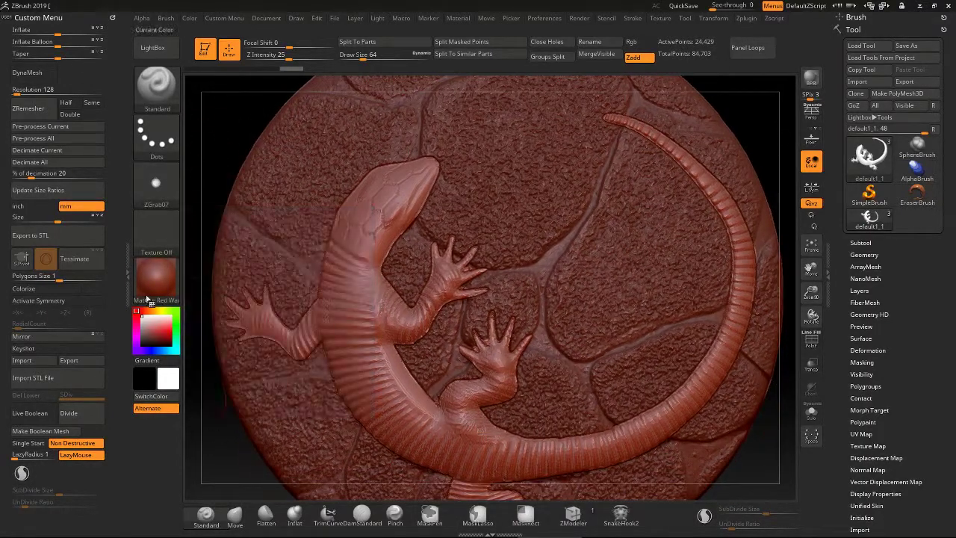
click(163, 201)
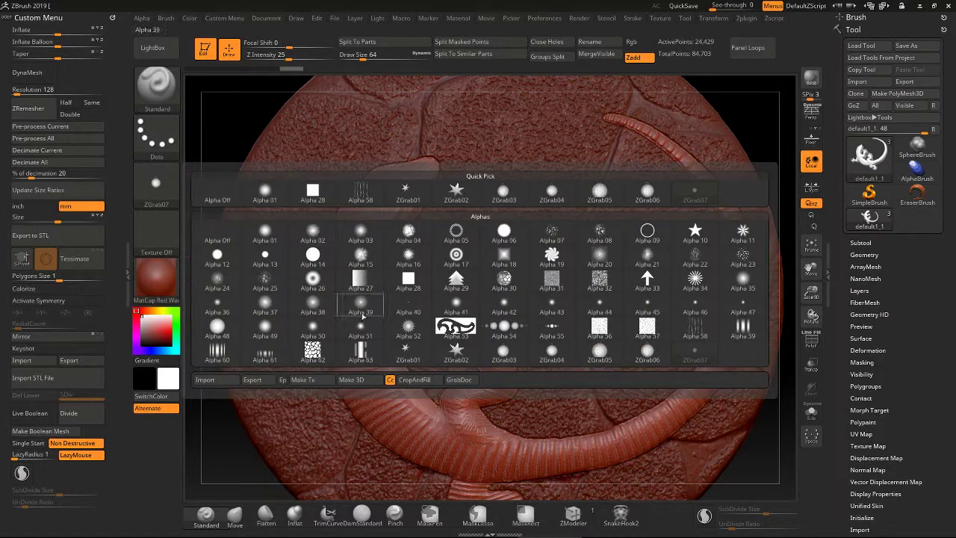
click(455, 383)
mouse_move(157, 186)
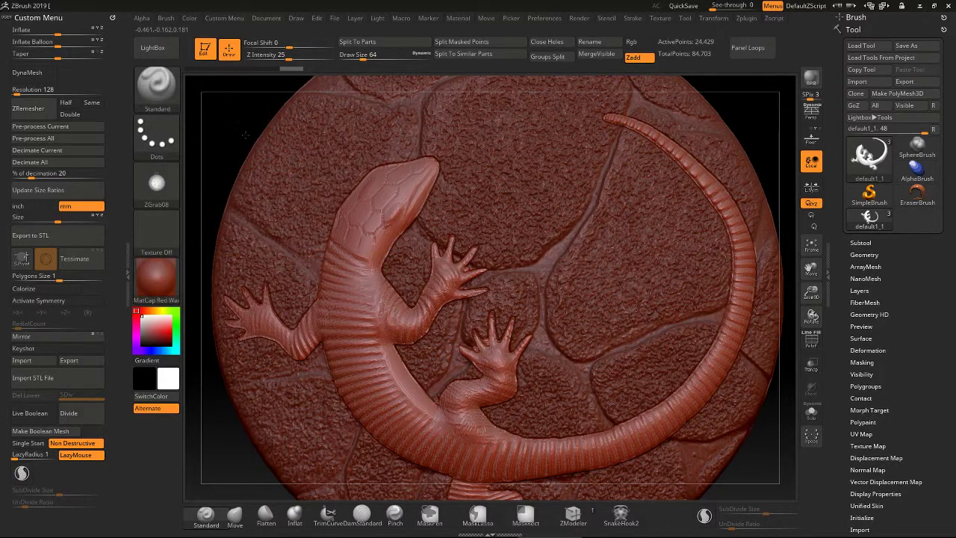
Zoom in on the lizard's head and front feet and grab it as alpha ZGrab09
alt+drag(241, 82, 258, 168)
click(156, 185)
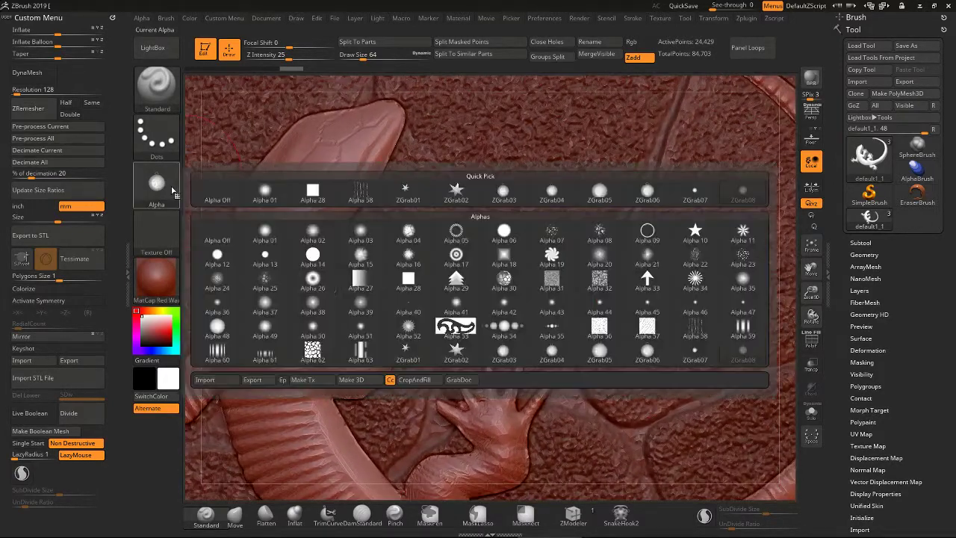
click(453, 380)
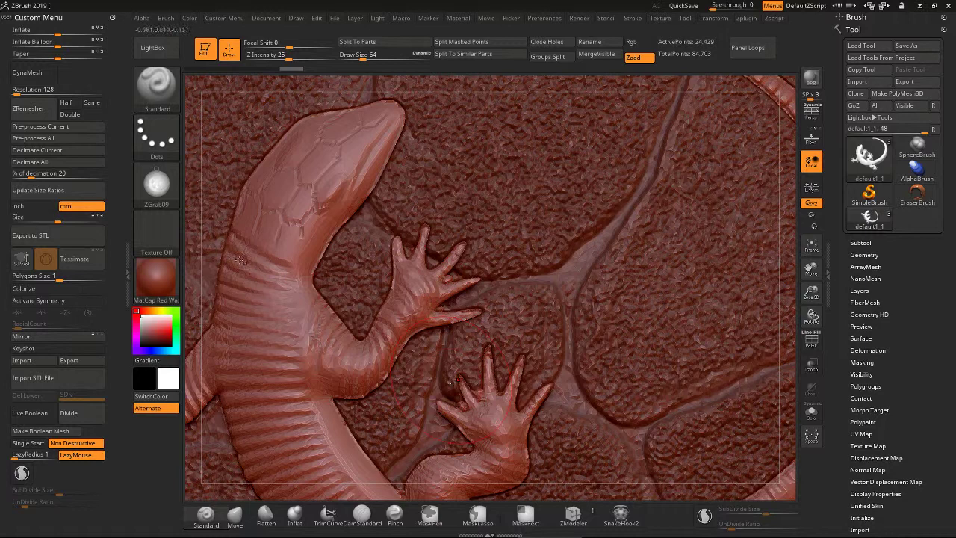
mouse_move(155, 181)
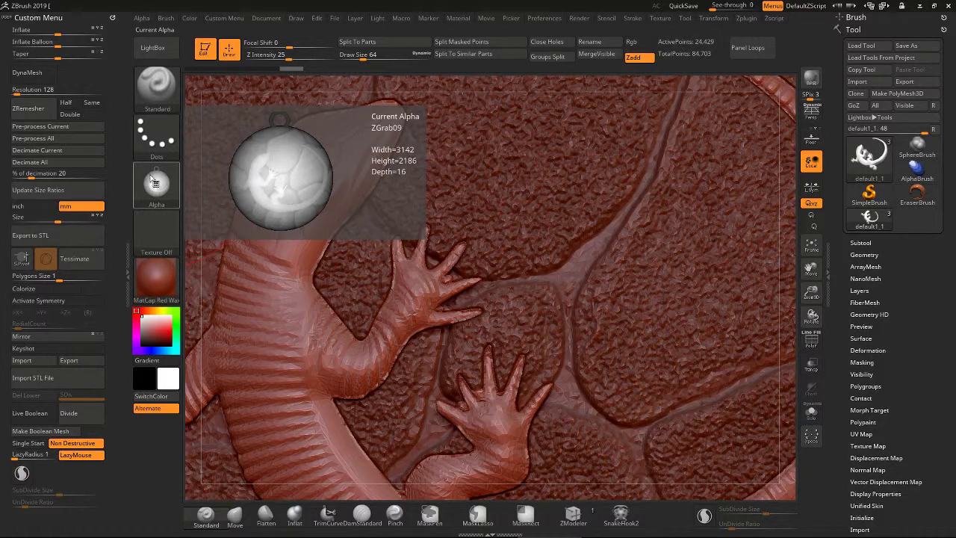
click(155, 182)
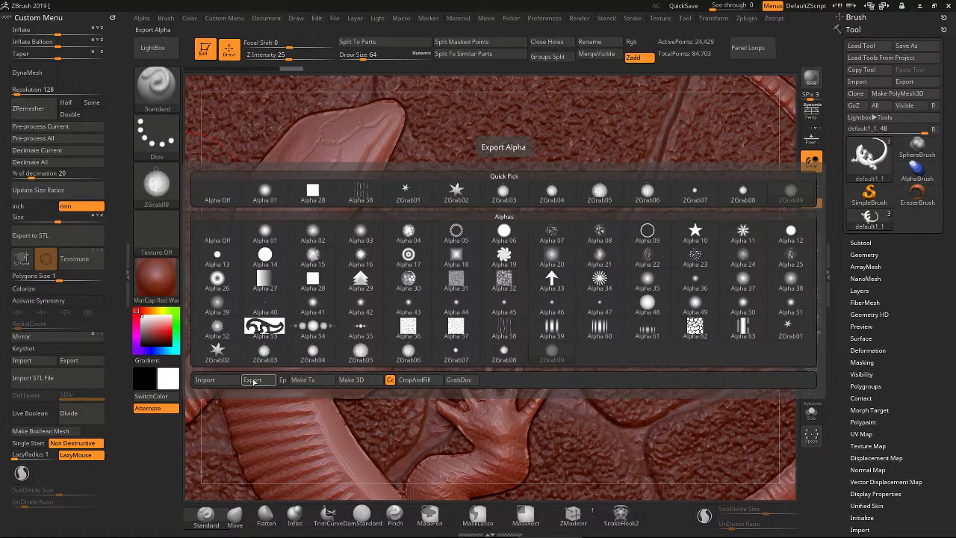
Export the ZGrab09 alpha as a TIFF named ZGrab09.tif in the Transfers folder
click(253, 381)
click(310, 453)
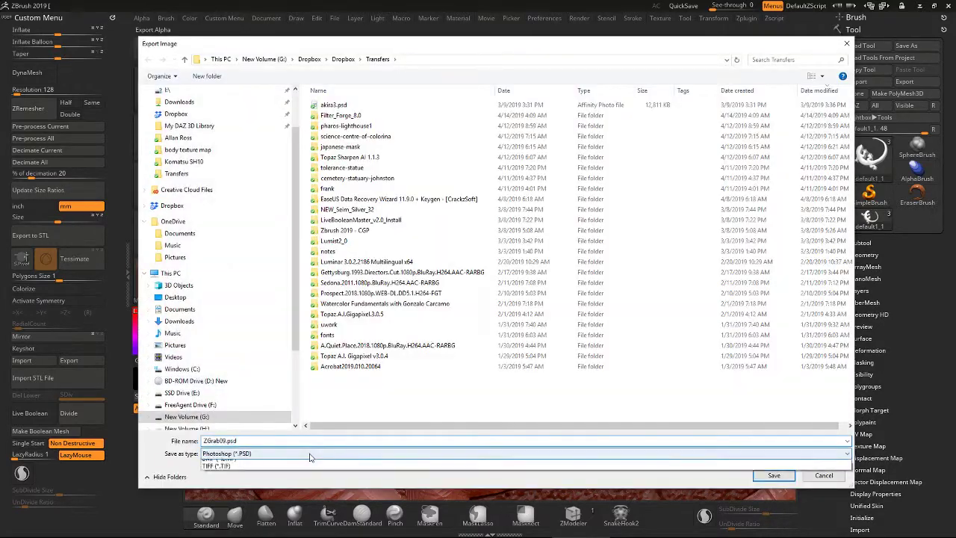
click(298, 480)
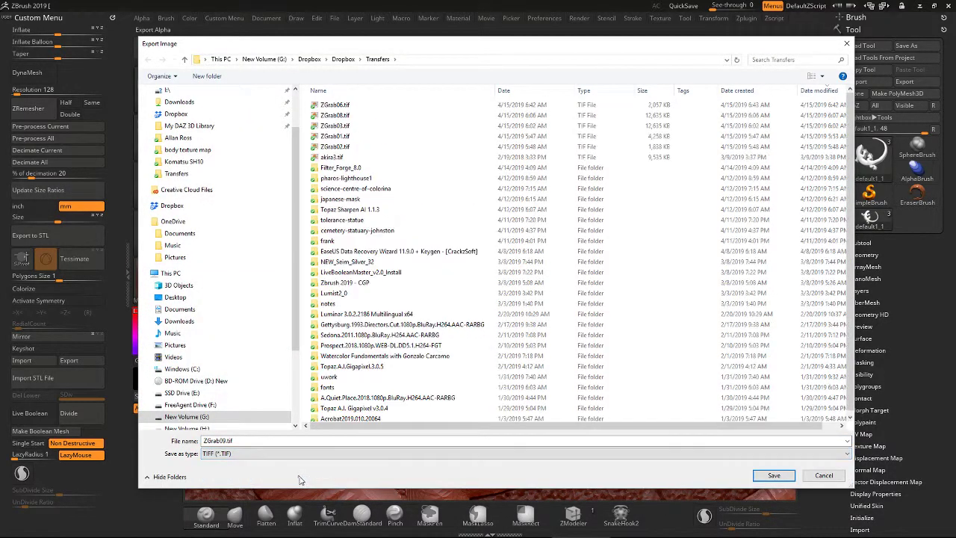
click(774, 475)
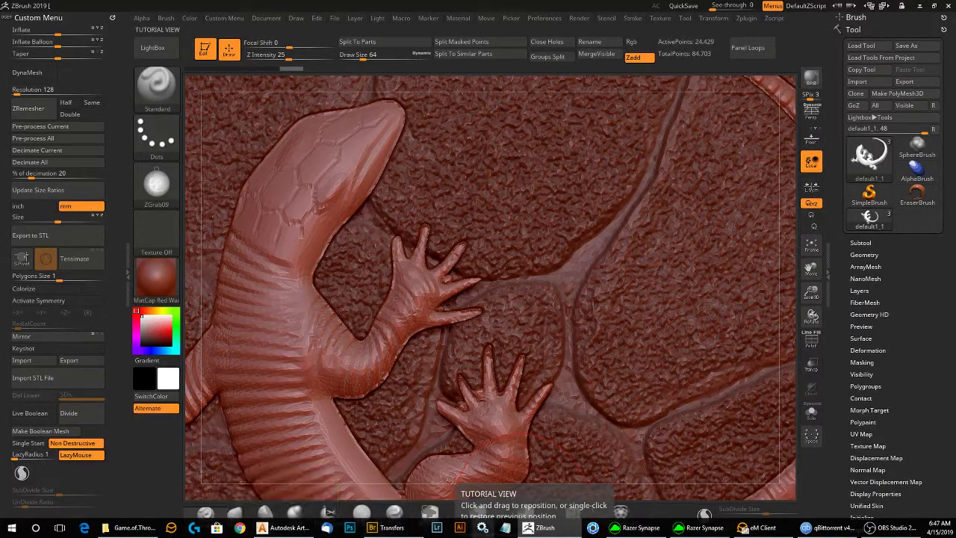
Preview ZGrab09.tif full screen in Adobe Bridge, a 3142 × 2186 16-bit greyscale TIFF
click(388, 527)
click(54, 306)
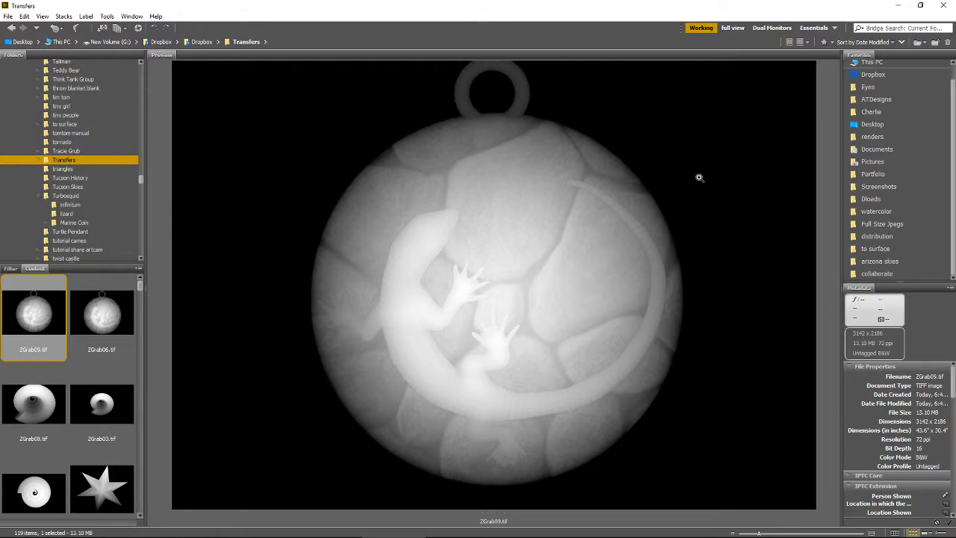
key(space)
key(space)
Switch to ArtCAM and dismiss the data collection notice
mouse_move(493, 531)
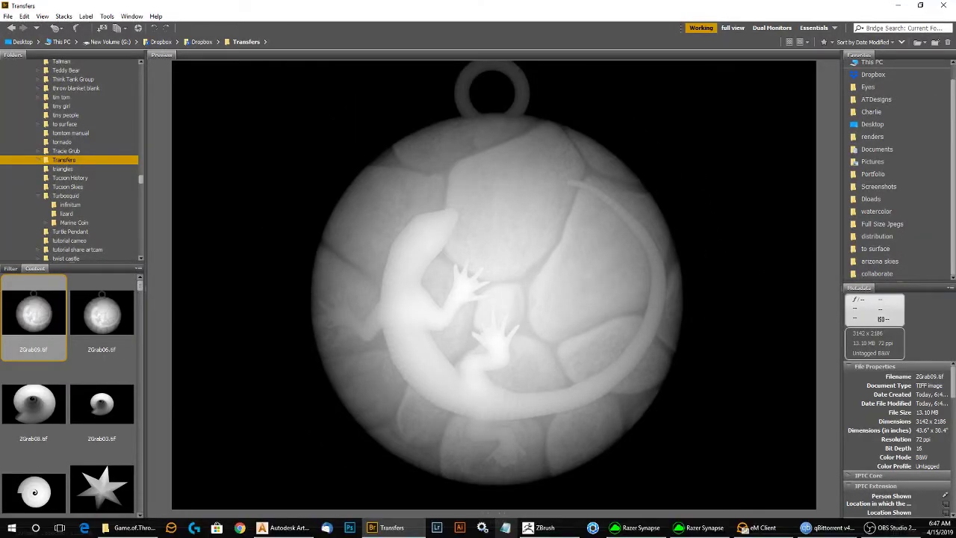
click(287, 528)
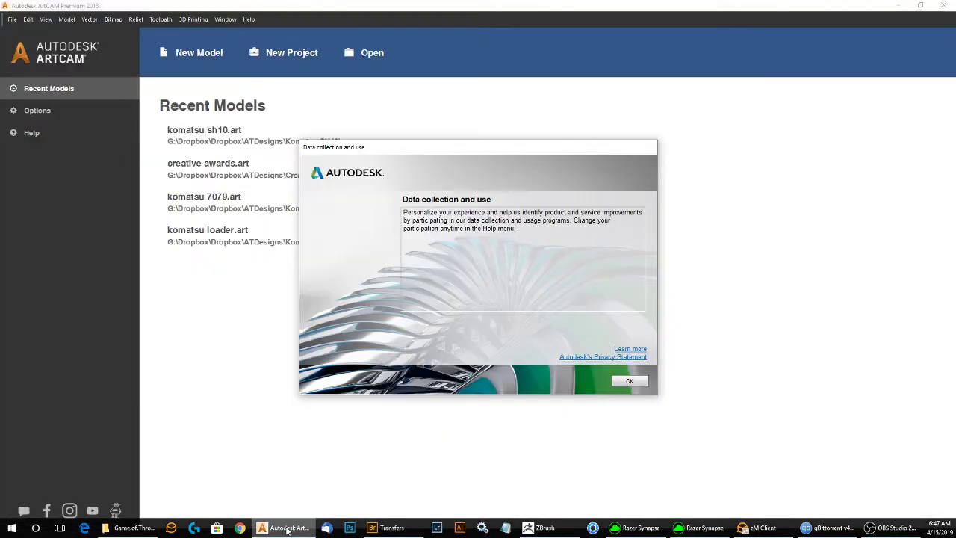
click(629, 380)
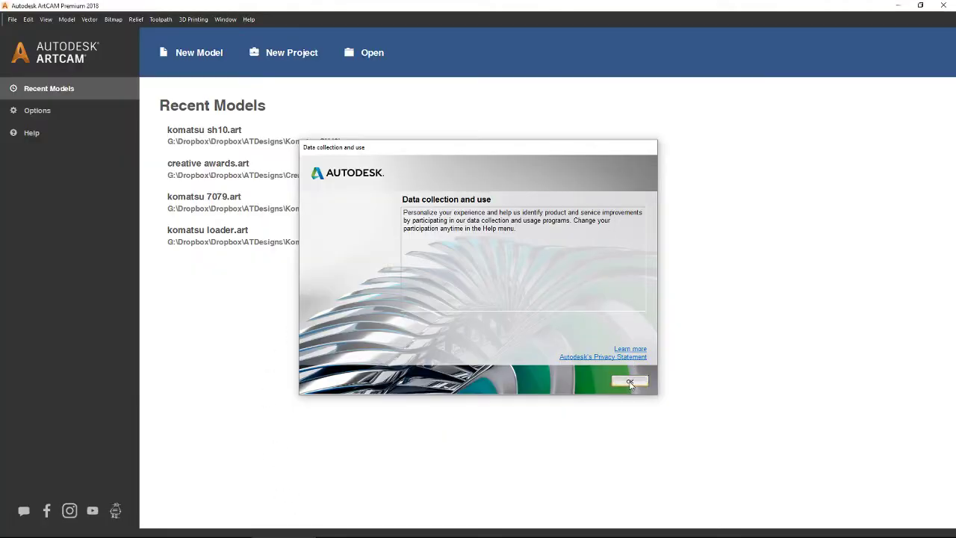
Create a new model from the image ZGrab09.tif in Dropbox > Transfers
click(8, 23)
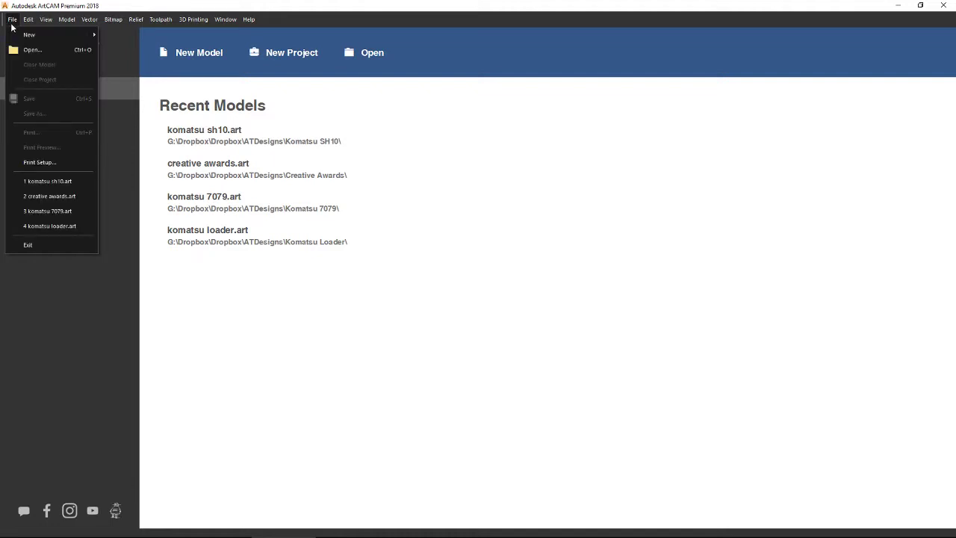
mouse_move(27, 35)
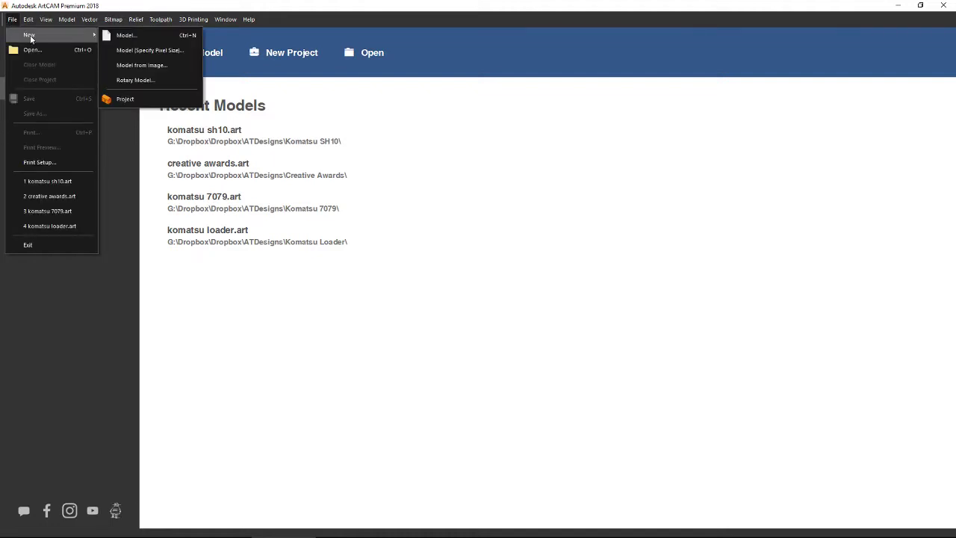
click(147, 65)
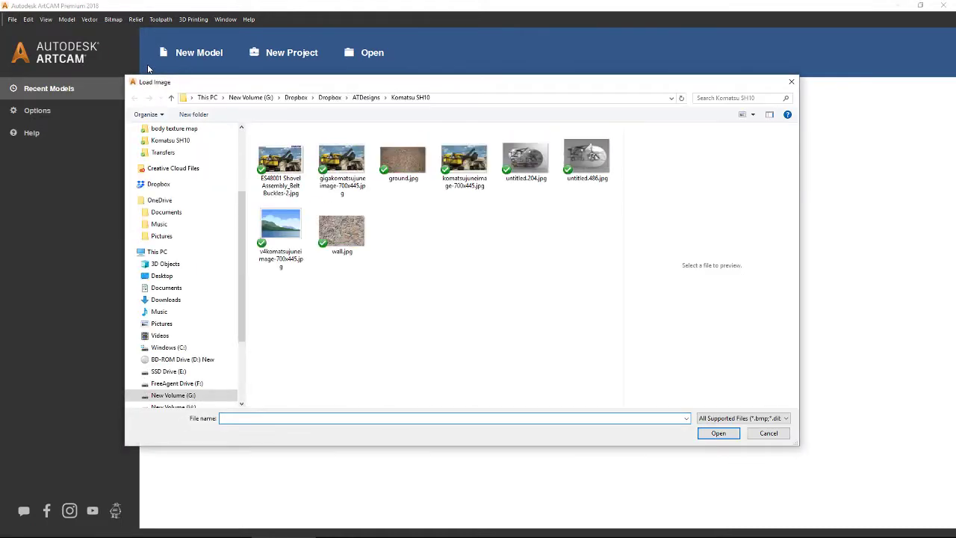
click(330, 98)
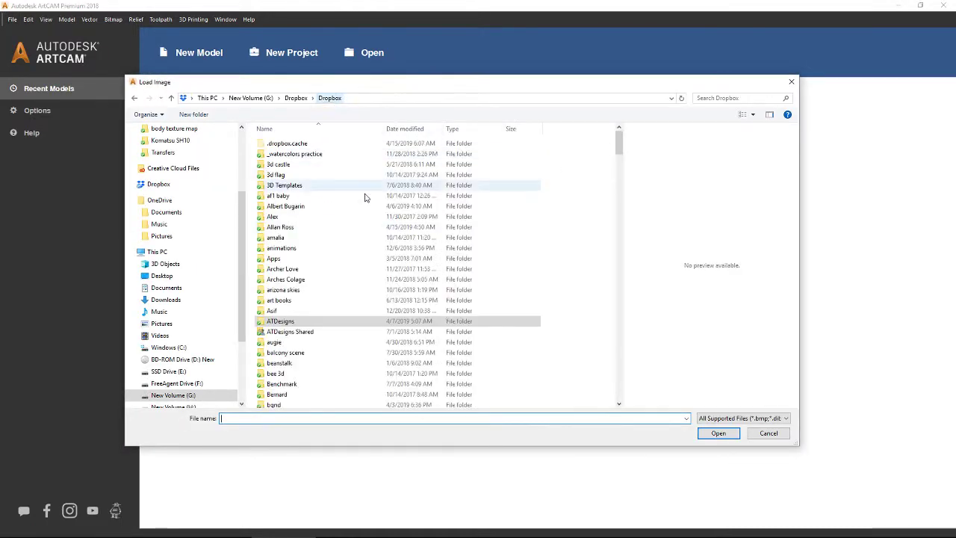
text(trans)
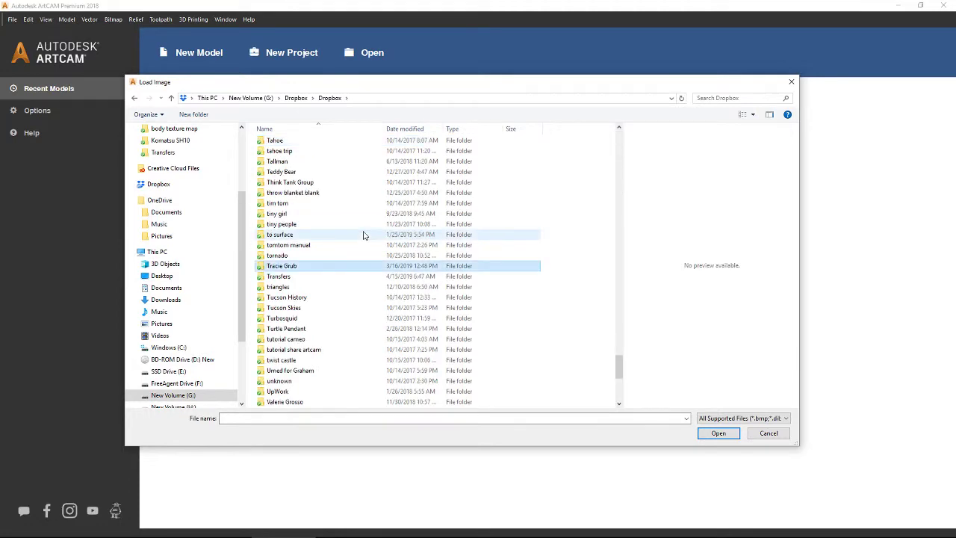
key(Return)
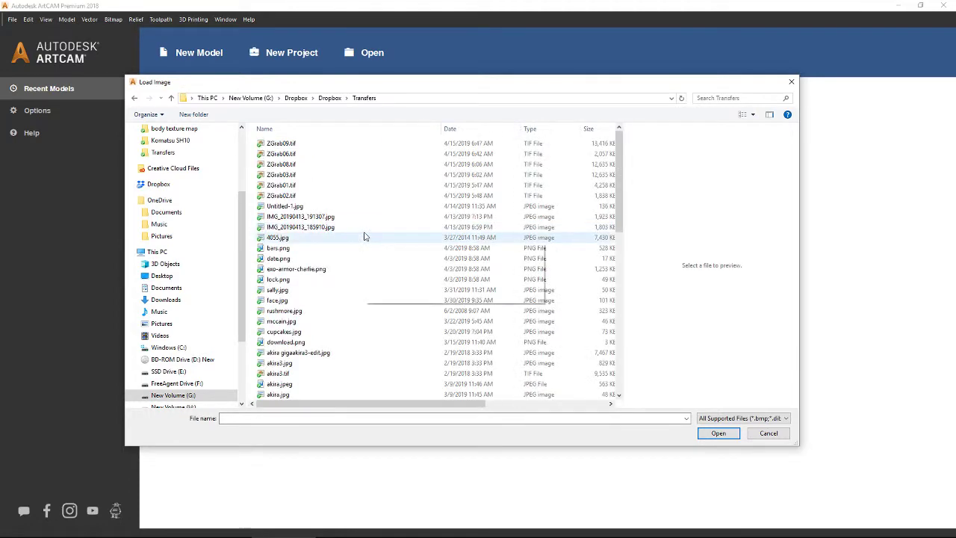
click(297, 145)
click(721, 436)
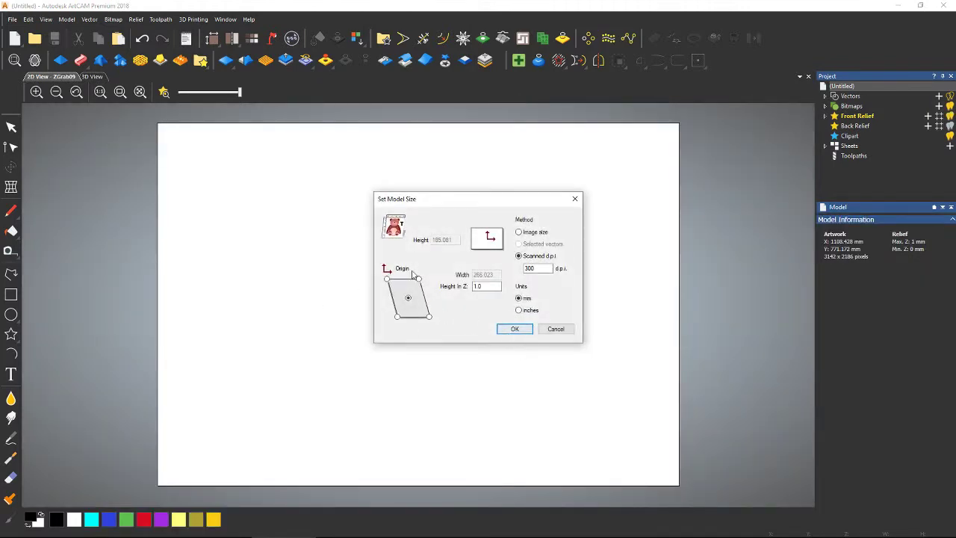
Build the relief at 300 dpi with 1.0 mm height, hide the zero plane and orbit the view
click(514, 333)
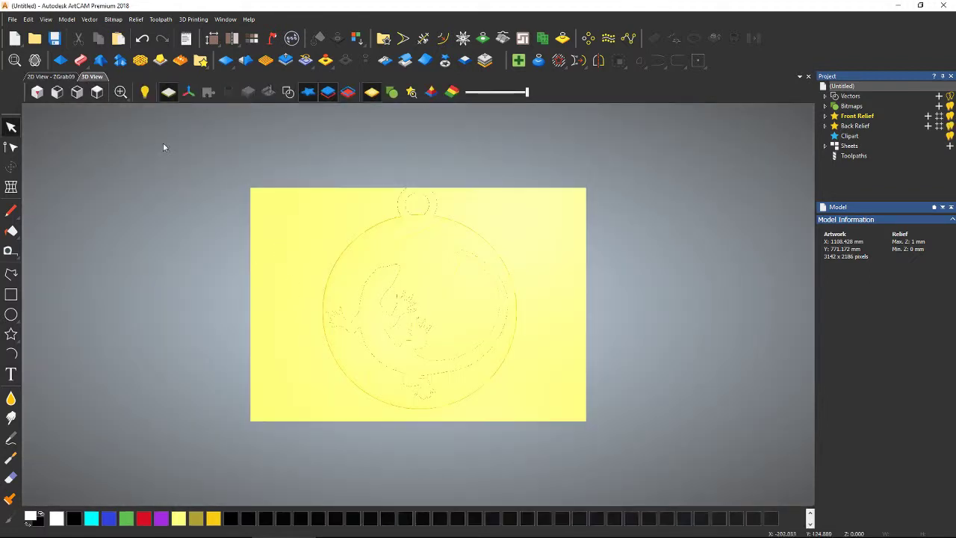
click(164, 95)
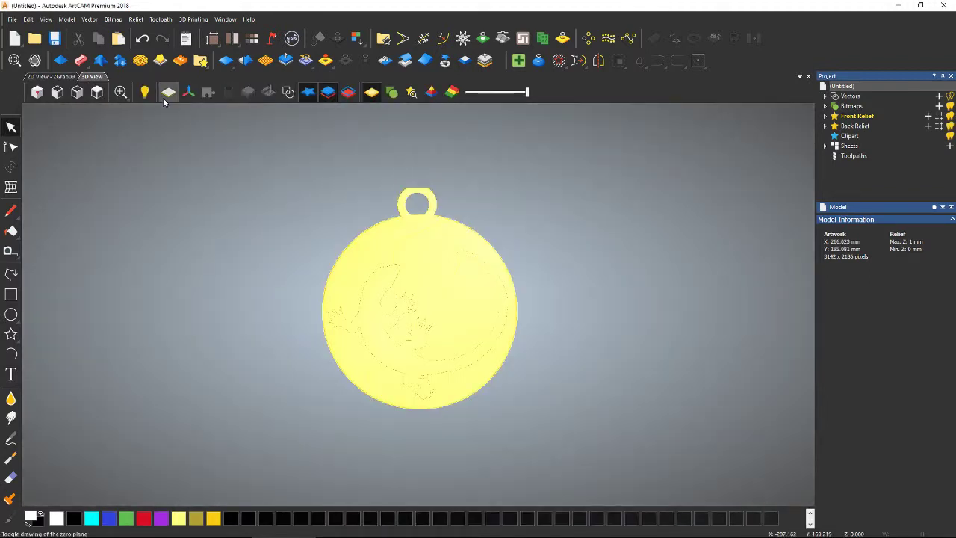
drag(291, 323, 348, 258)
scroll(425, 338, up, 3)
scroll(351, 276, up, 5)
scroll(355, 291, down, 5)
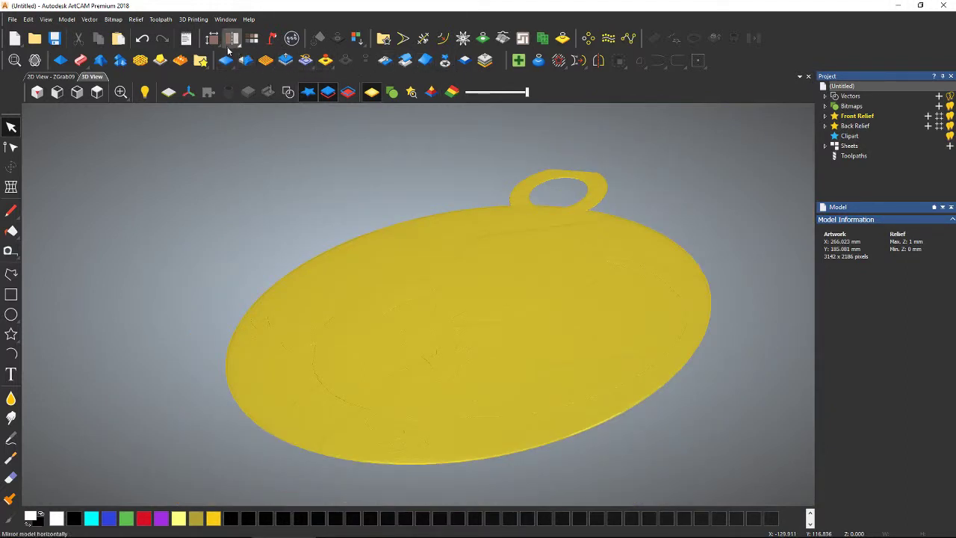
Scale the relief to a 16.555 mm maximum height and inspect its depth in 3D
click(286, 61)
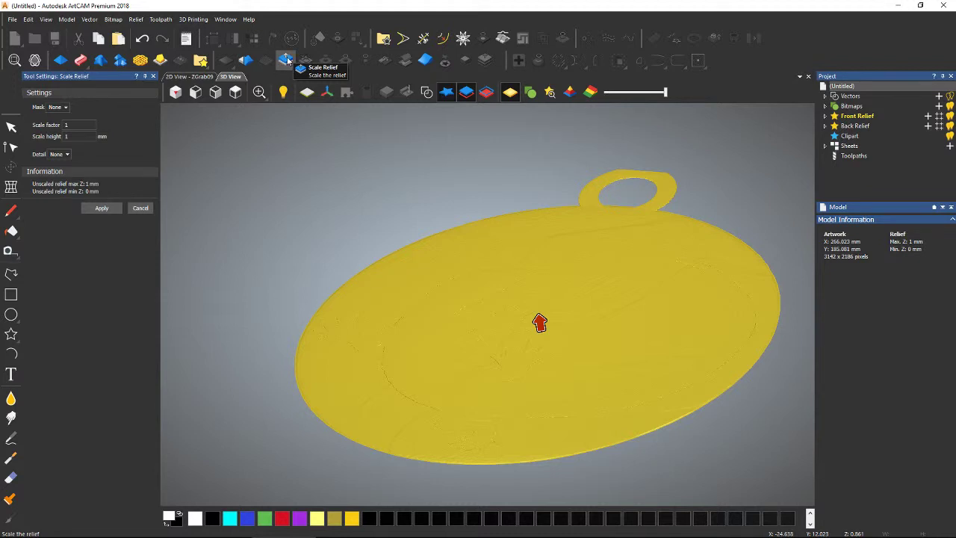
drag(540, 323, 531, 276)
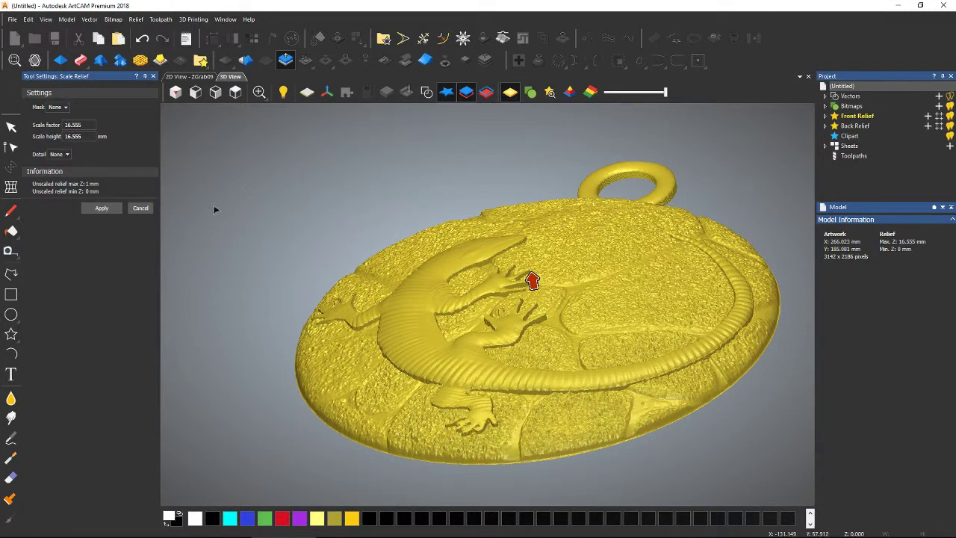
click(121, 210)
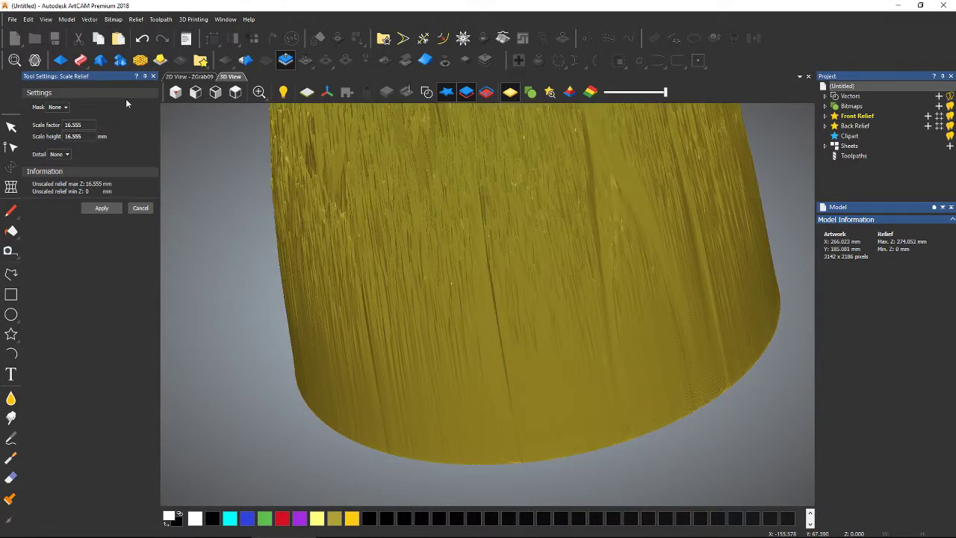
click(153, 76)
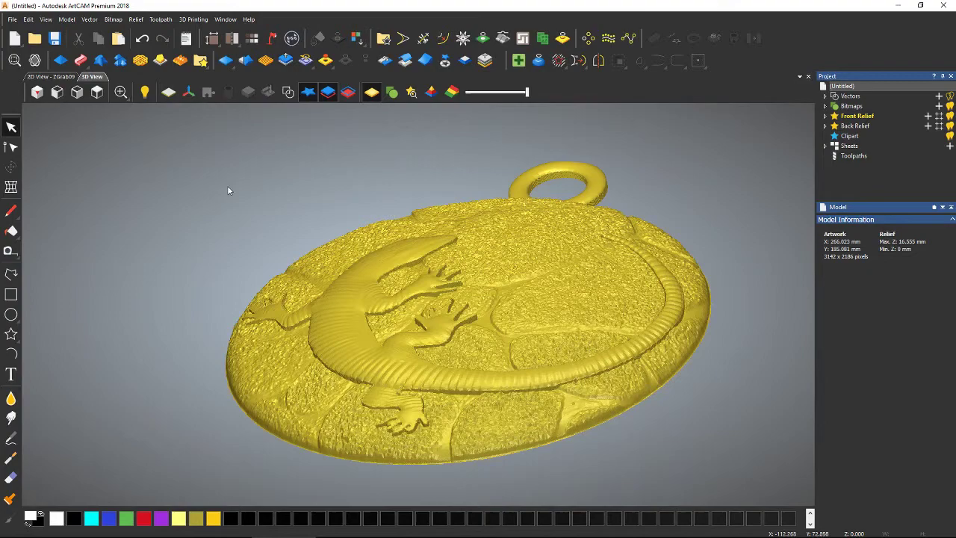
drag(227, 185, 276, 380)
scroll(422, 328, down, 3)
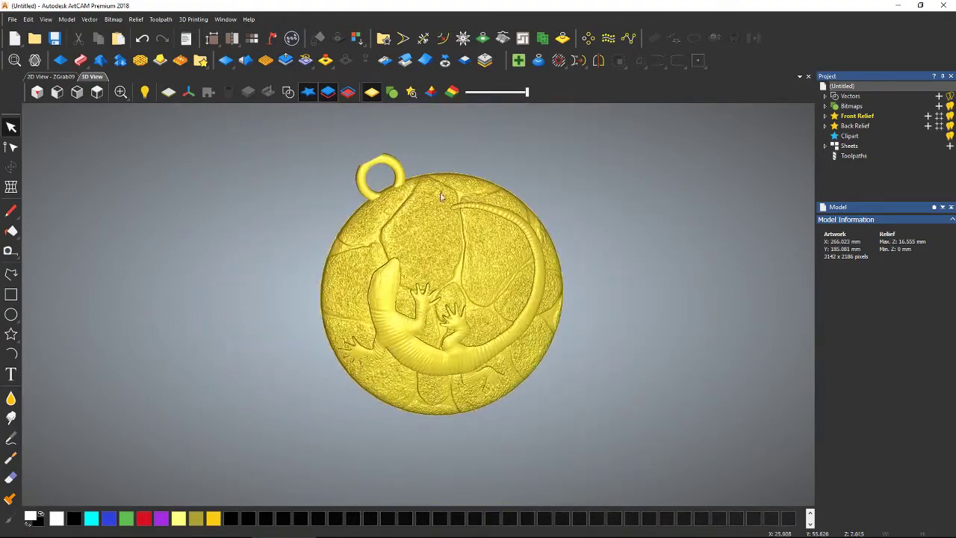
scroll(411, 251, up, 5)
drag(411, 251, 326, 323)
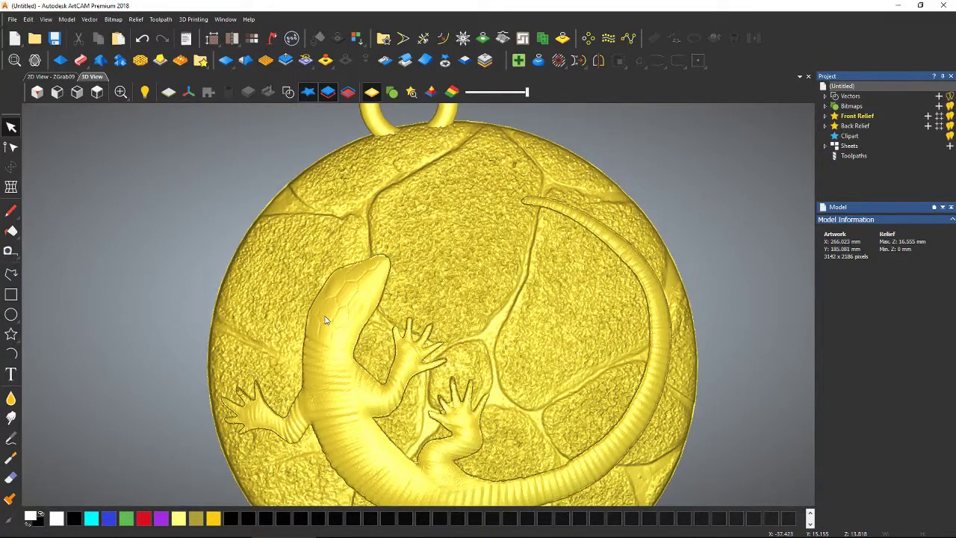
Minimize ArtCAM, return to ZBrush, frame and tilt the pendant, and show the tool library
click(898, 6)
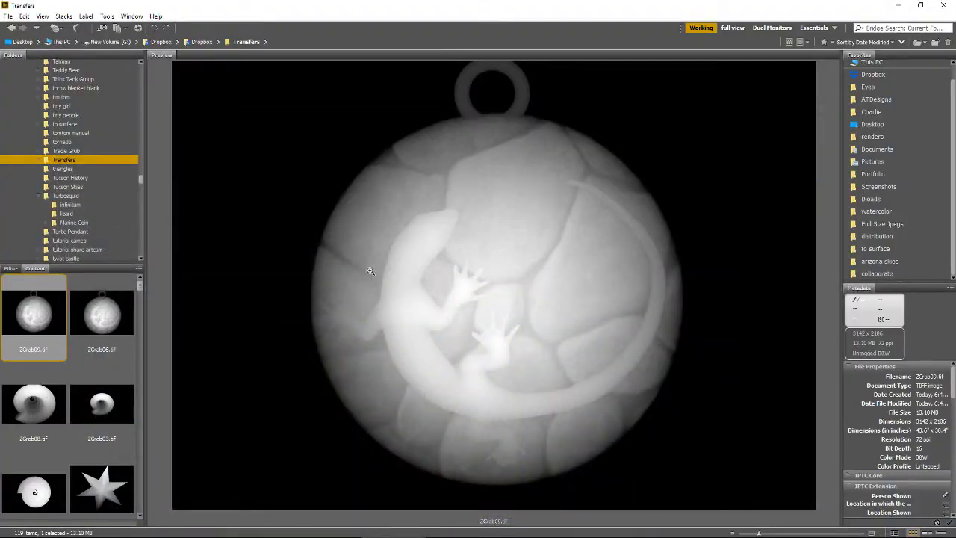
click(539, 527)
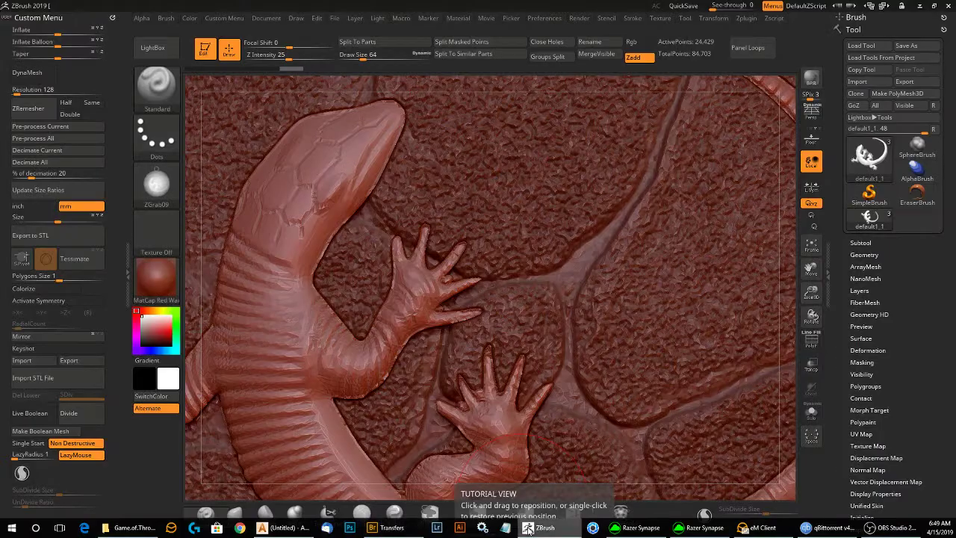
key(f)
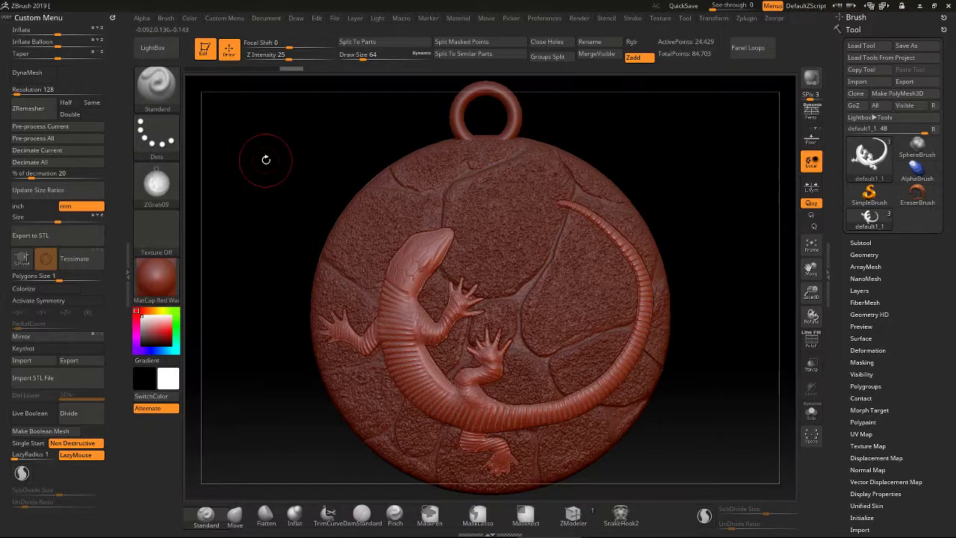
drag(265, 160, 282, 198)
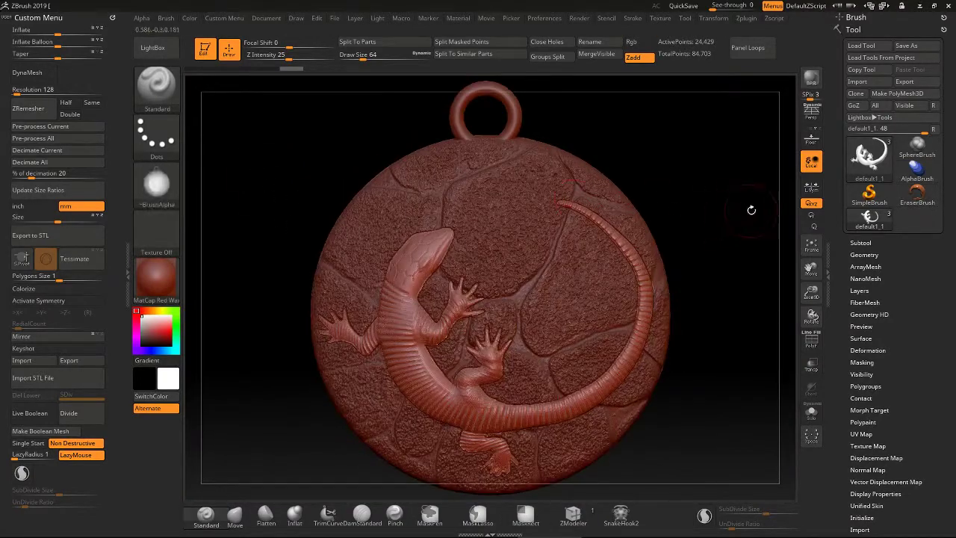
click(867, 170)
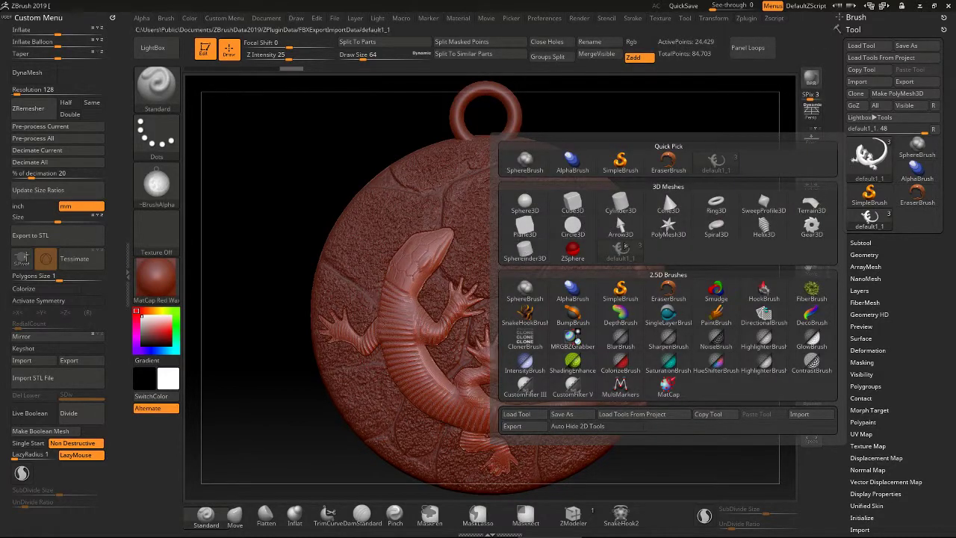
Load Helix3D, set Unified Skin resolution 368 and smooth 33, then view the helix angled up close
click(763, 228)
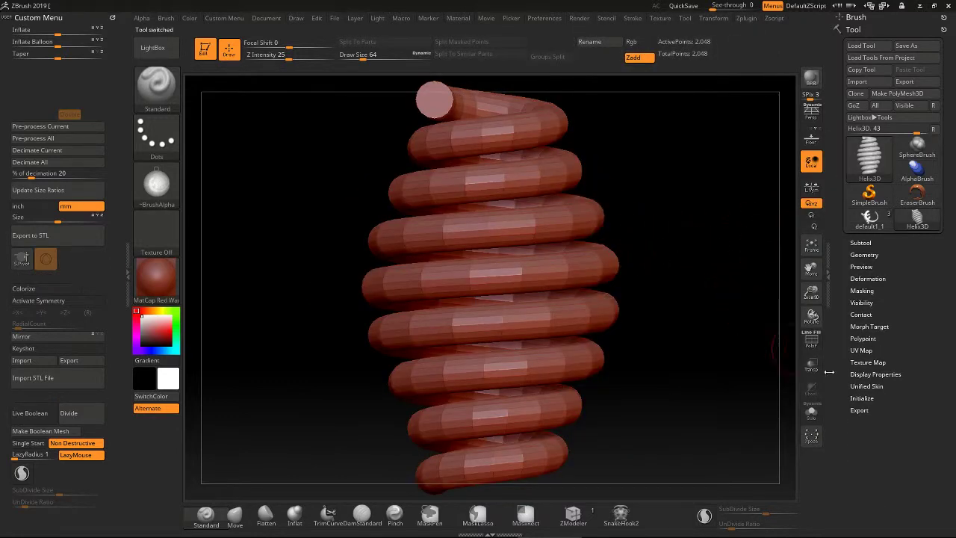
click(860, 386)
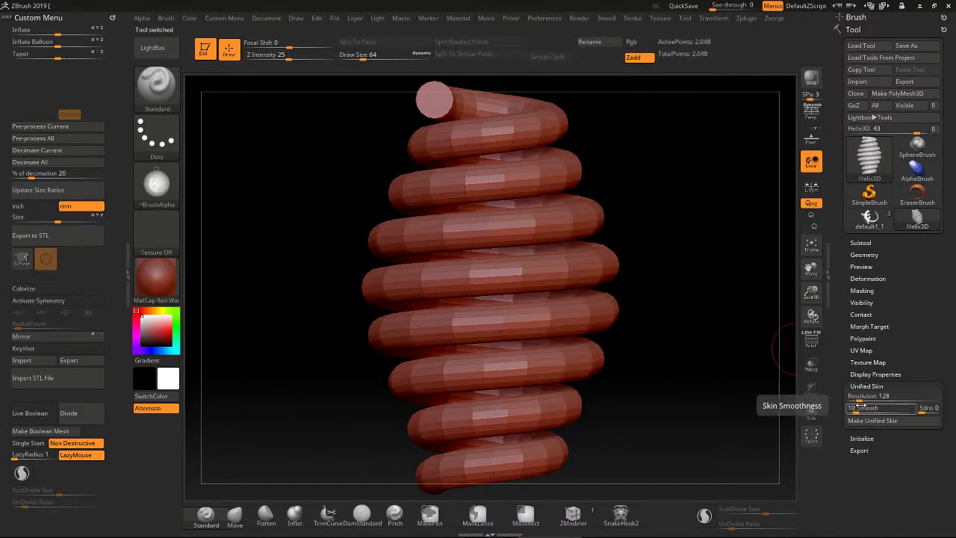
drag(857, 401, 870, 408)
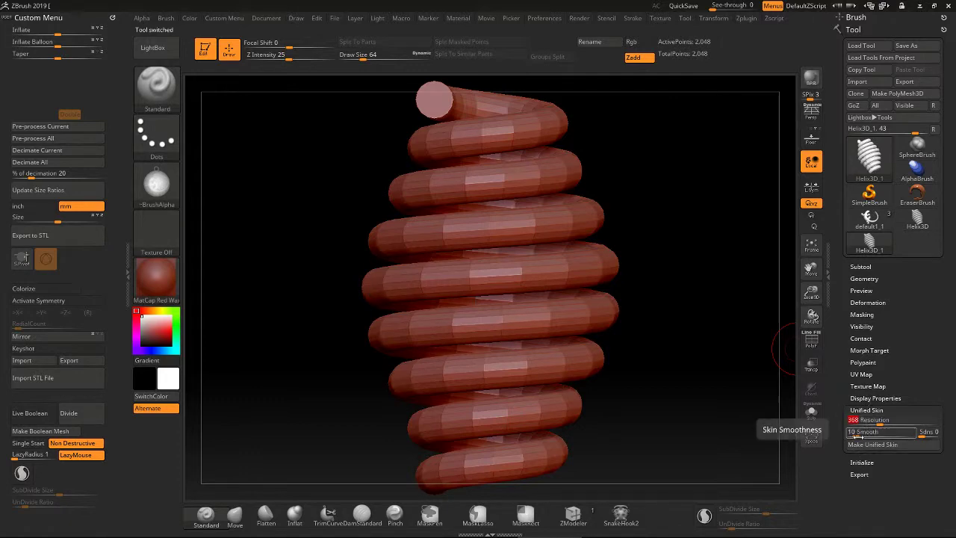
drag(857, 436, 873, 436)
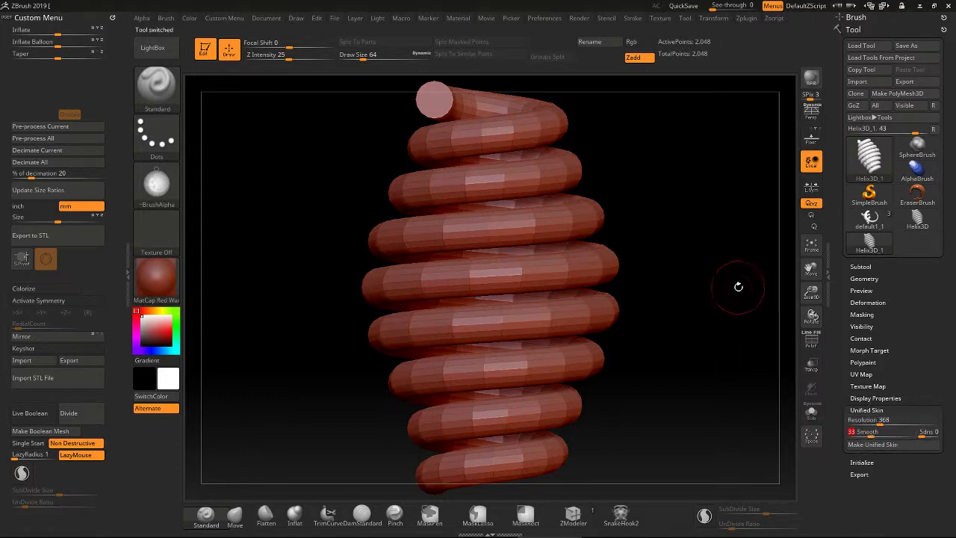
drag(737, 287, 674, 181)
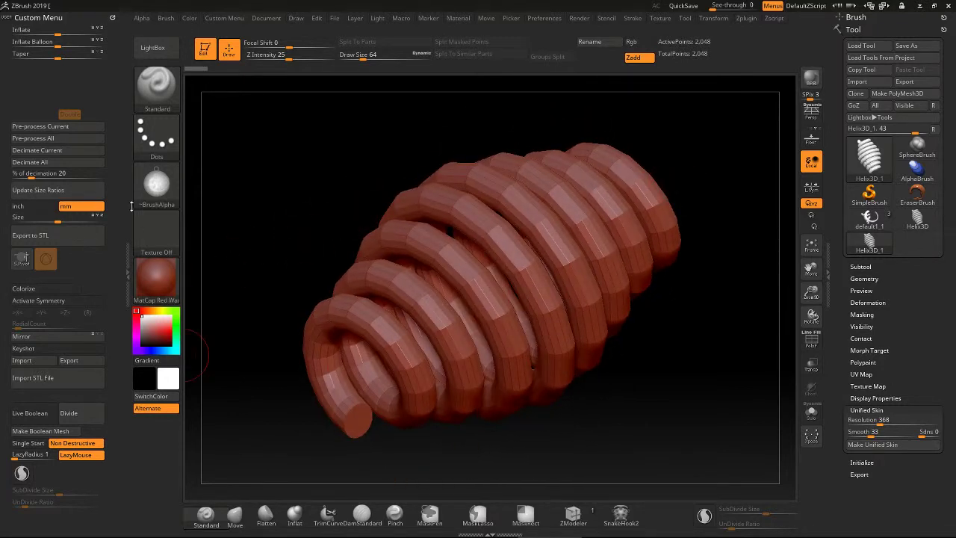
drag(273, 179, 281, 251)
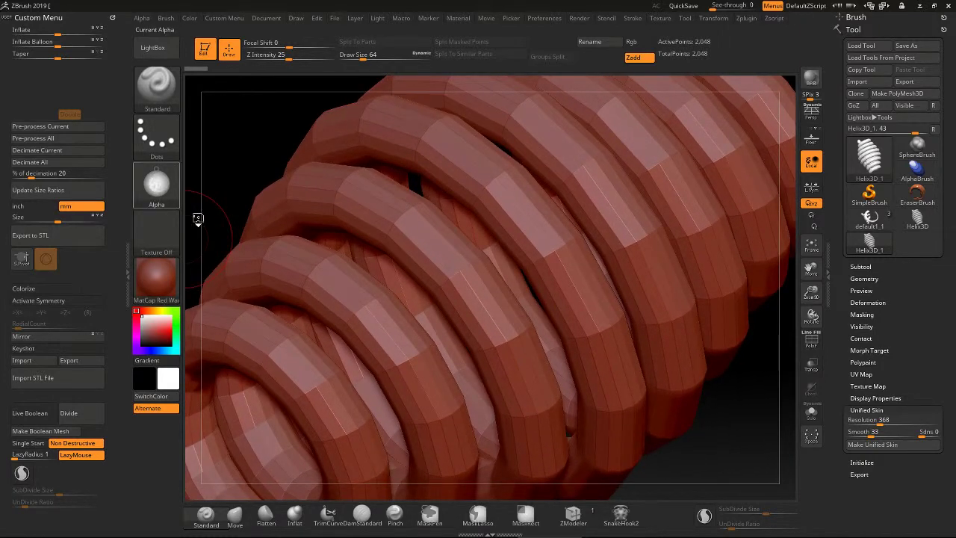
Grab the helix depth as alpha ZGrab10 and export it as ZGrab10.tif into Transfers
click(160, 187)
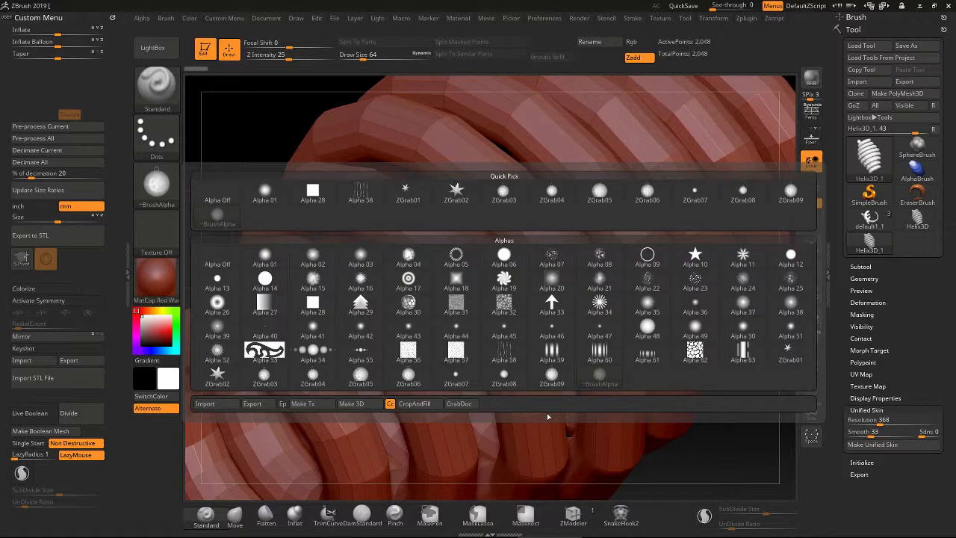
click(457, 403)
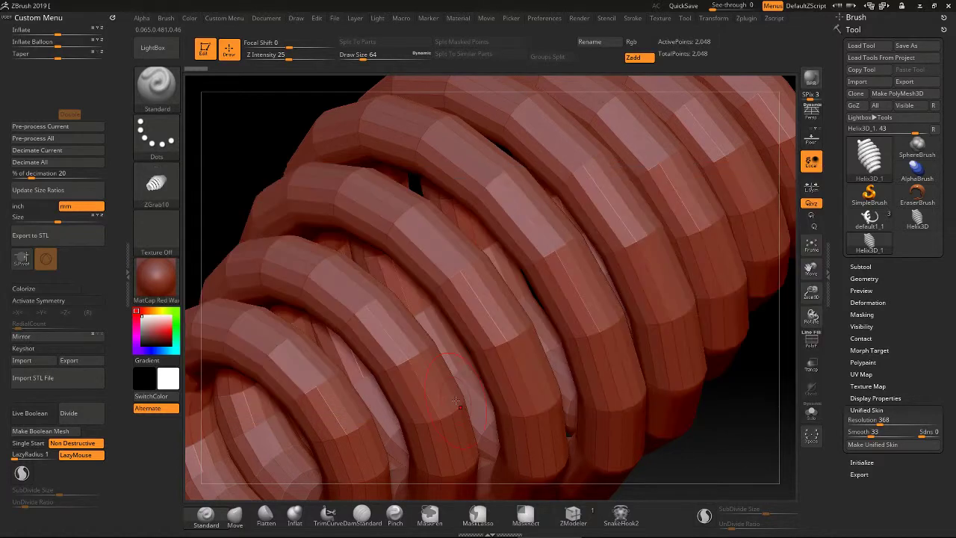
click(157, 187)
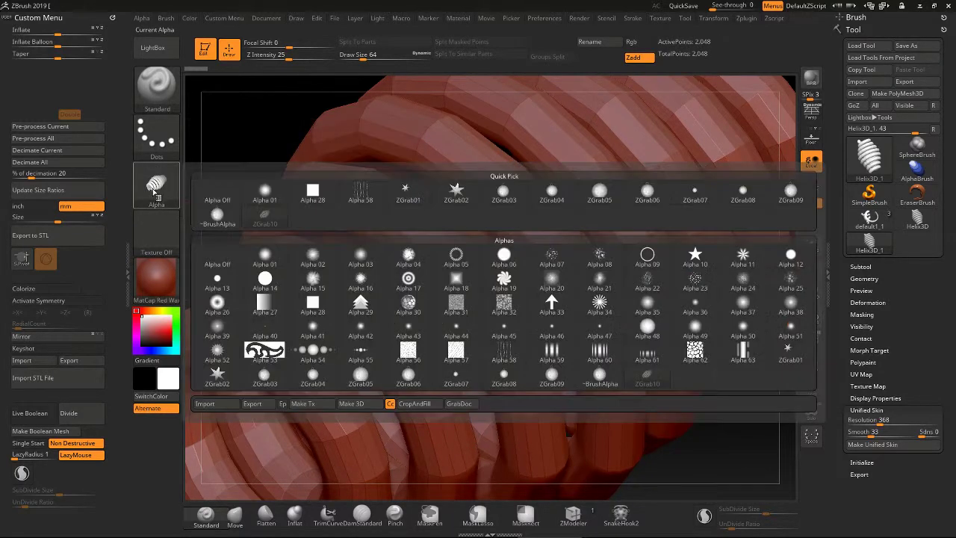
click(252, 403)
click(413, 456)
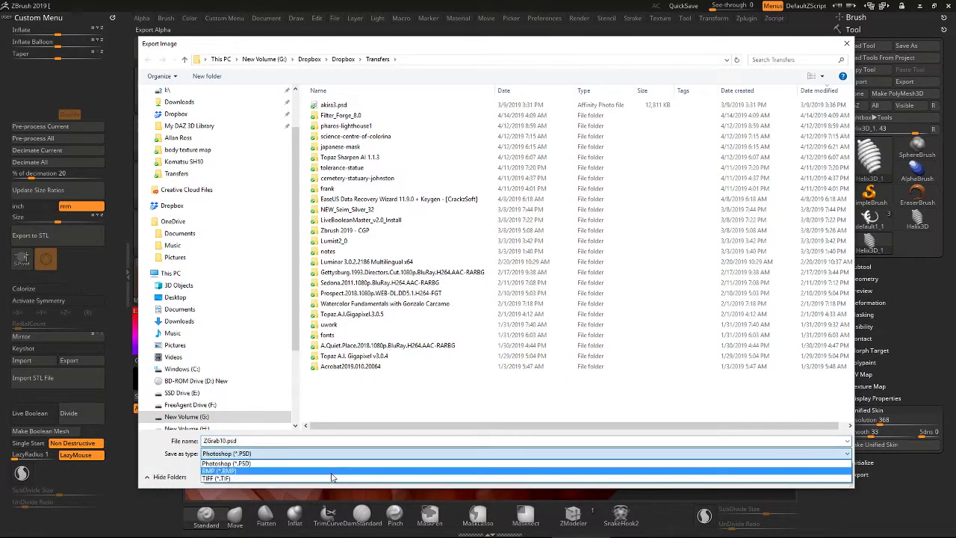
click(443, 481)
click(777, 477)
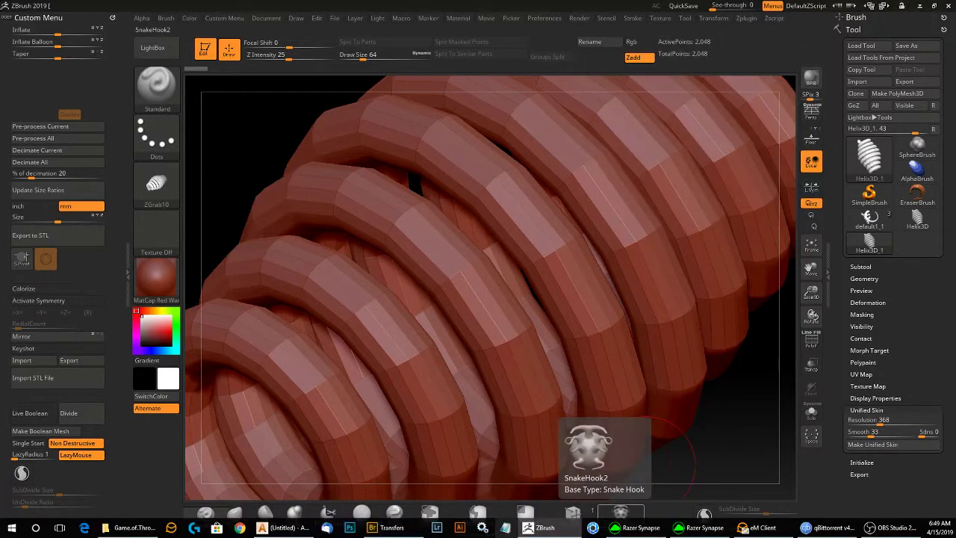
In ArtCAM, start a new model from the image ZGrab10.tif without saving the previous model
click(272, 527)
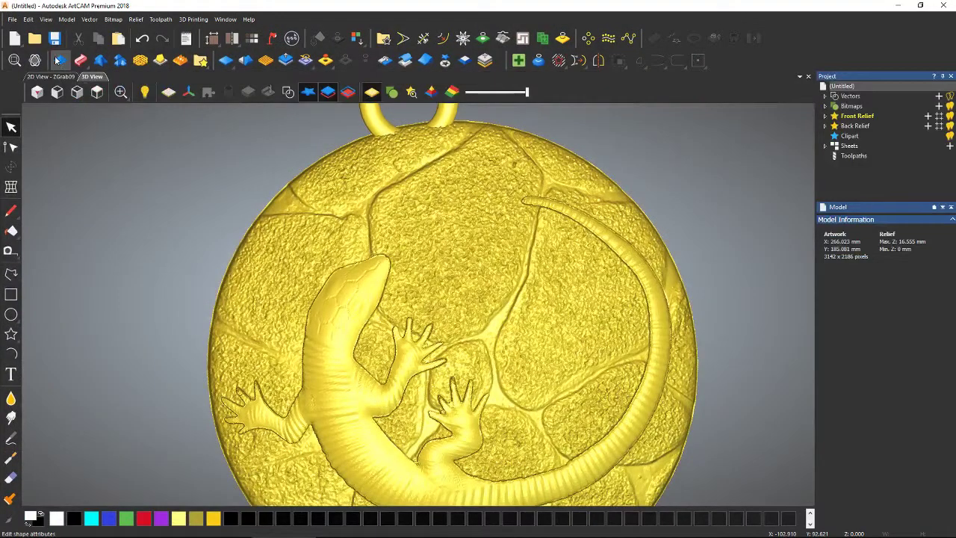
click(11, 18)
mouse_move(28, 35)
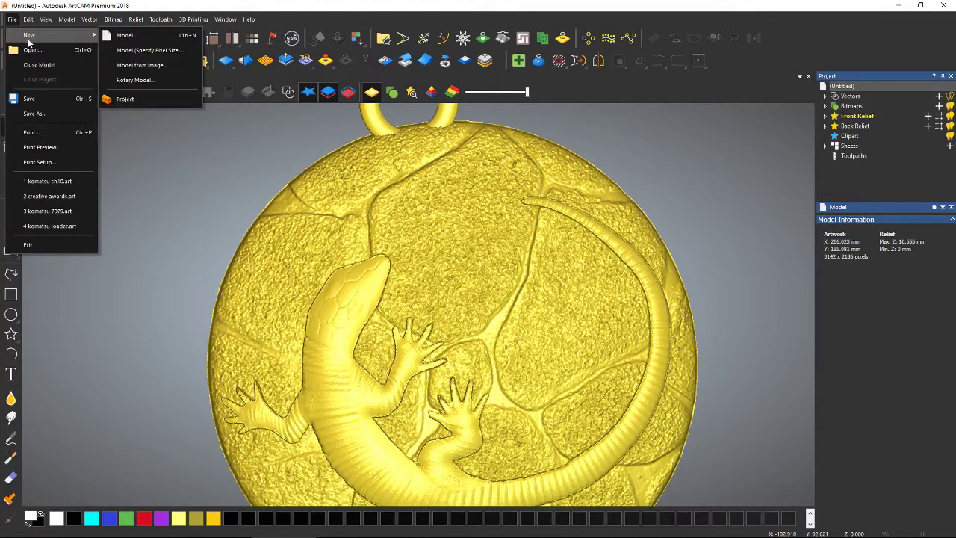
click(143, 65)
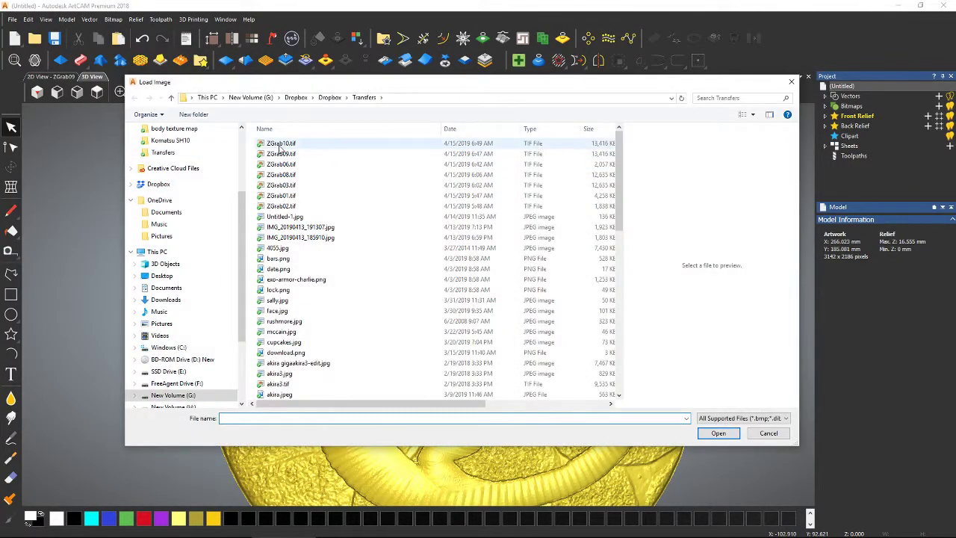
click(281, 143)
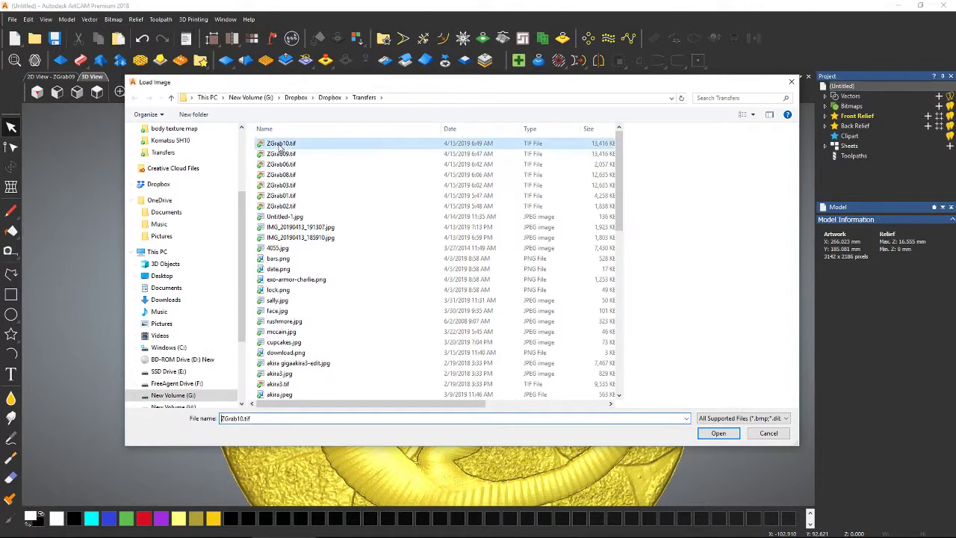
click(715, 434)
click(483, 294)
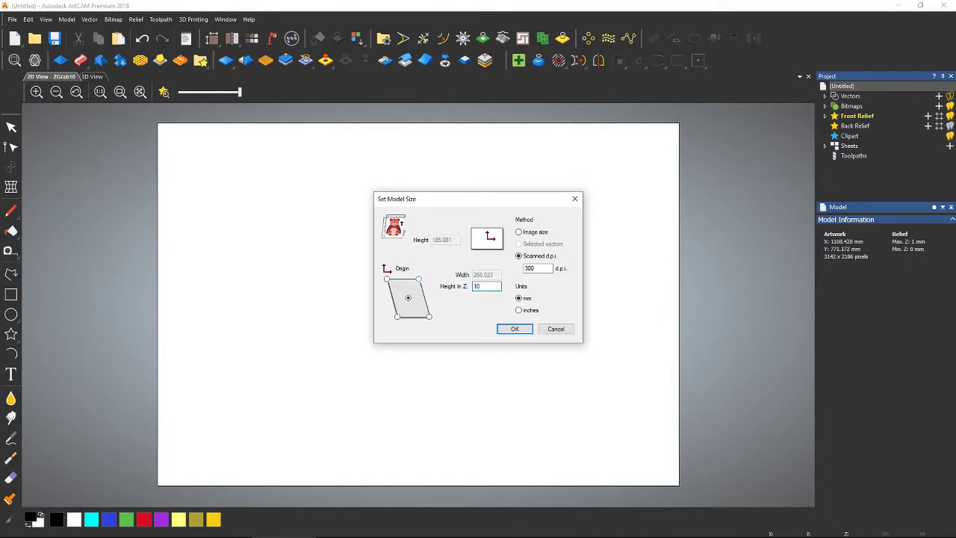
Build the ZGrab10 relief and scale its height to 25.293 mm (factor 2.529)
click(509, 333)
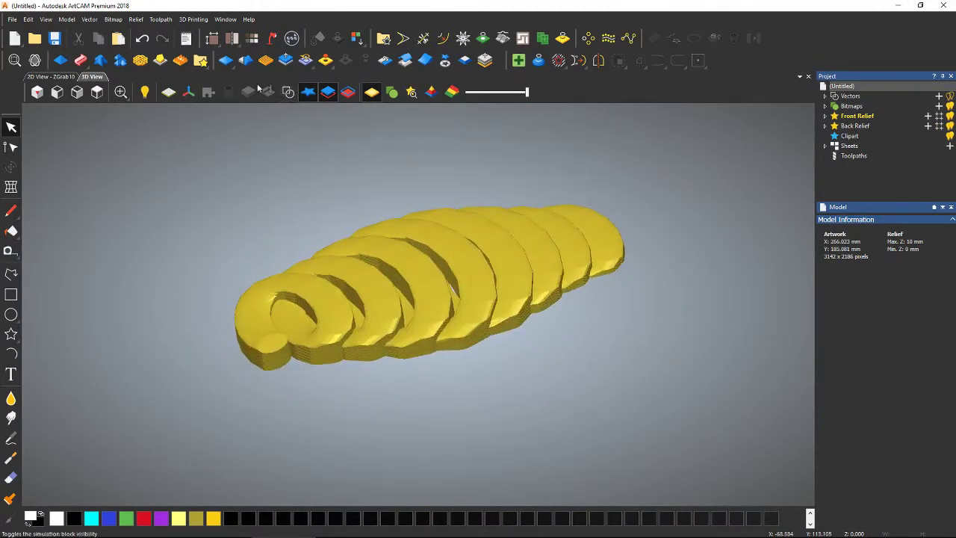
click(286, 60)
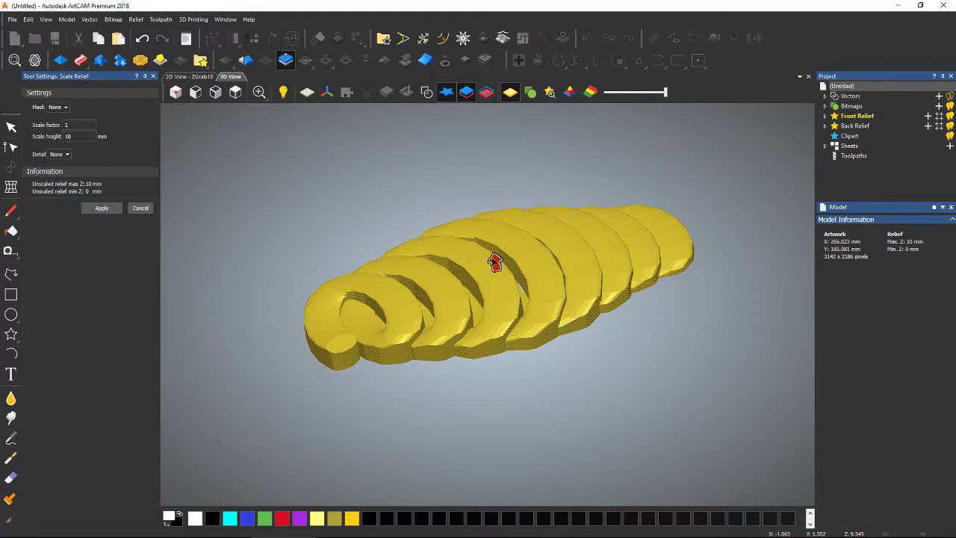
drag(492, 219, 523, 373)
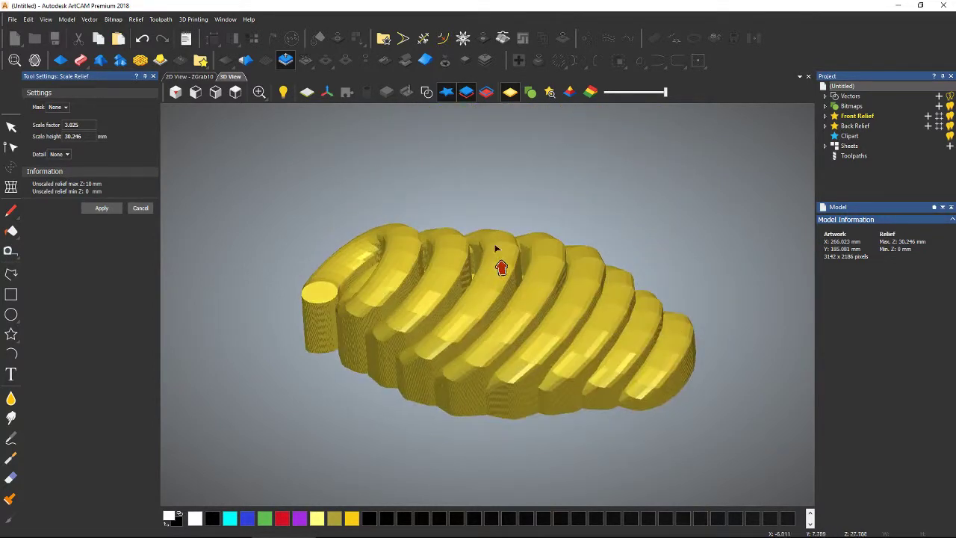
click(153, 76)
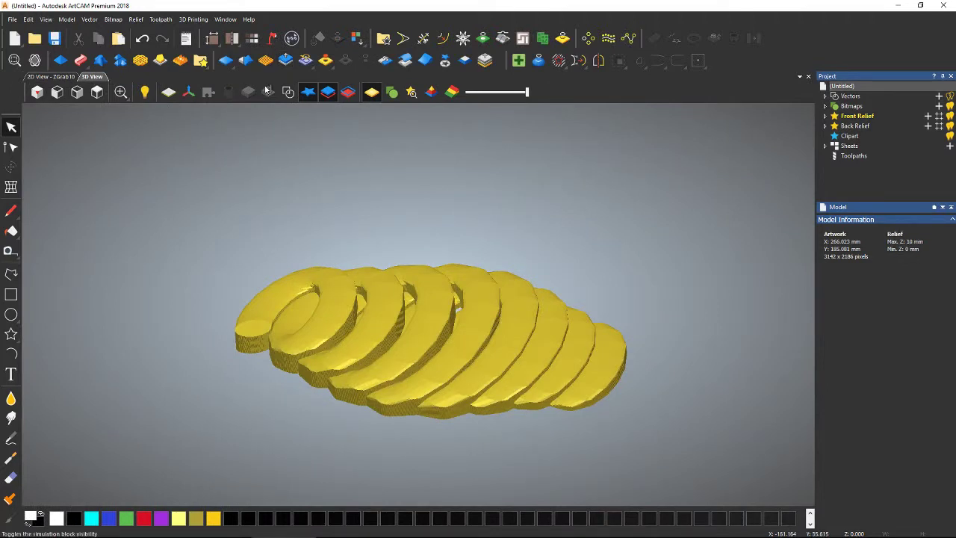
click(286, 60)
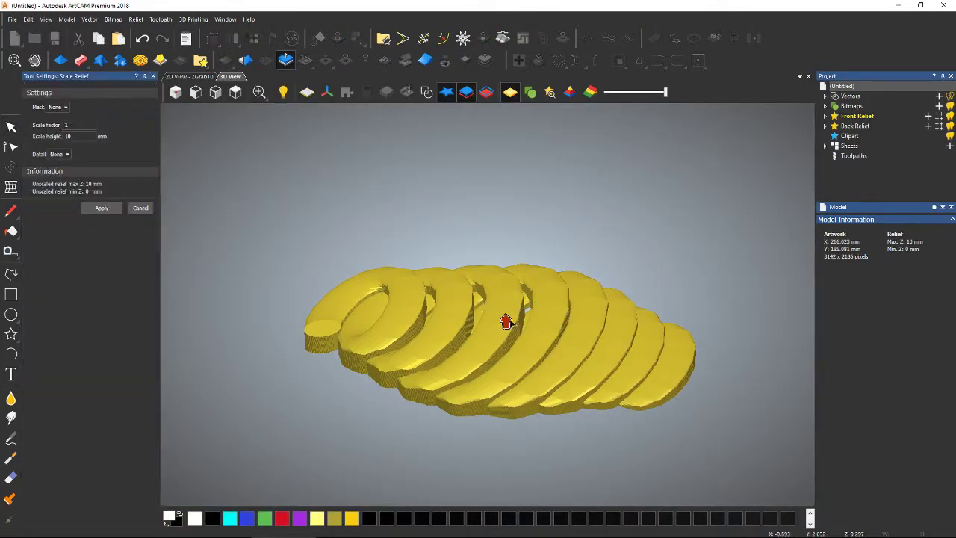
drag(506, 321, 503, 281)
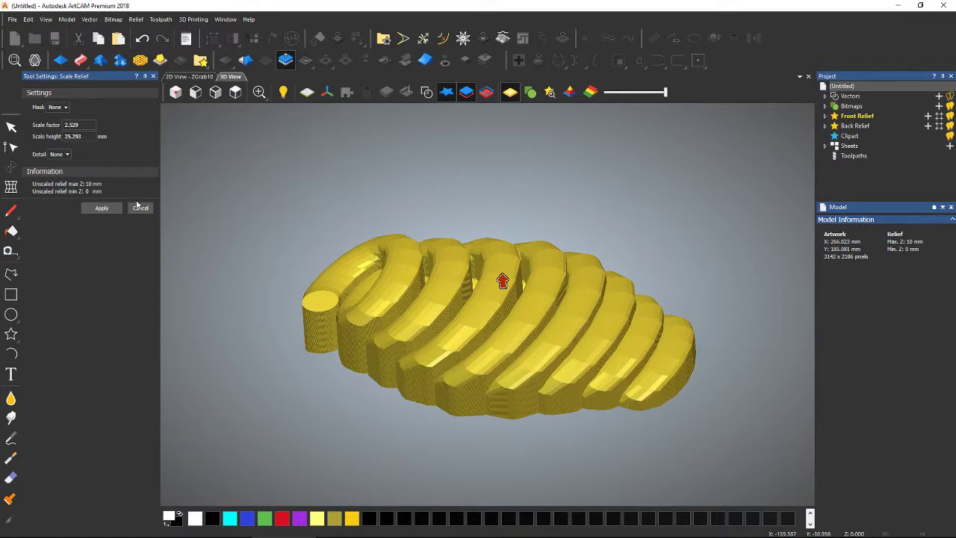
click(108, 212)
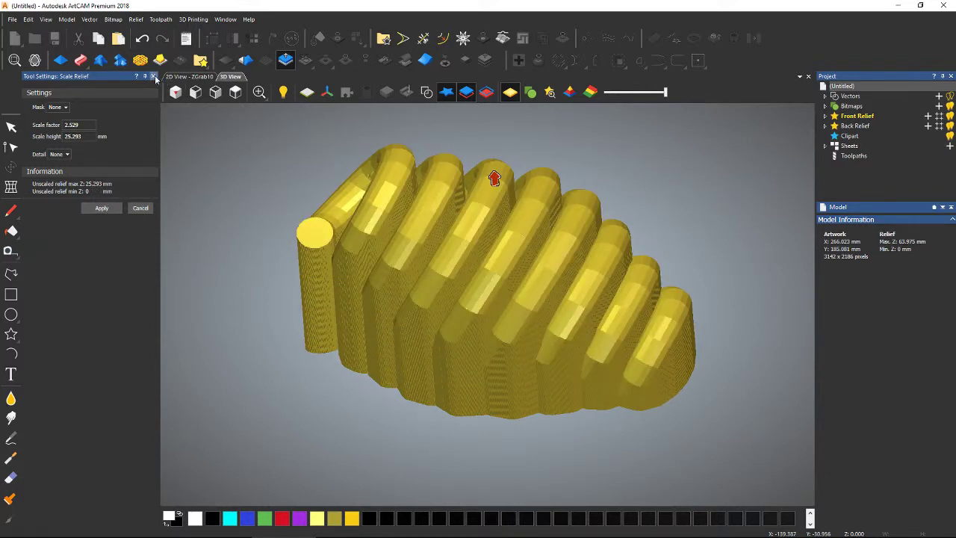
click(153, 76)
Show the zero plane and display the model in the shaded 2D view
click(166, 93)
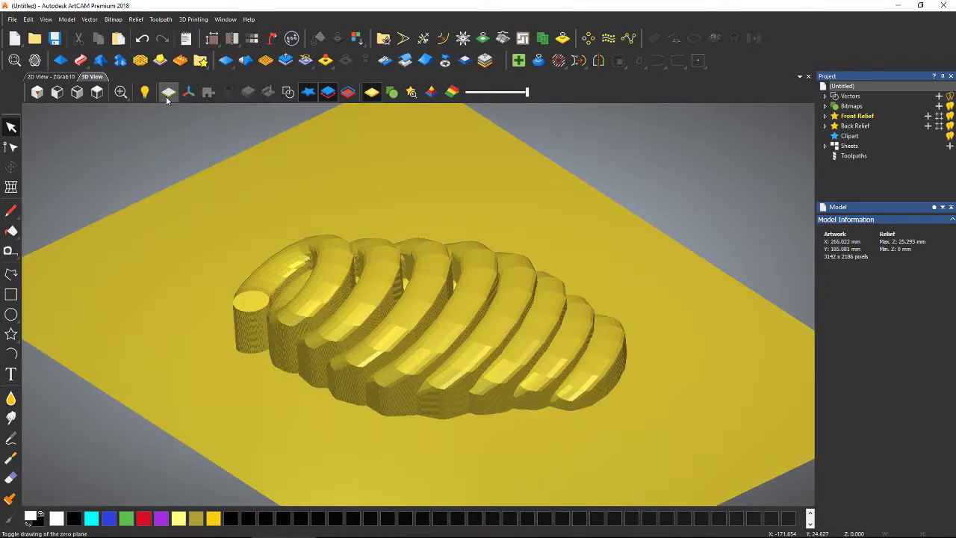
click(56, 77)
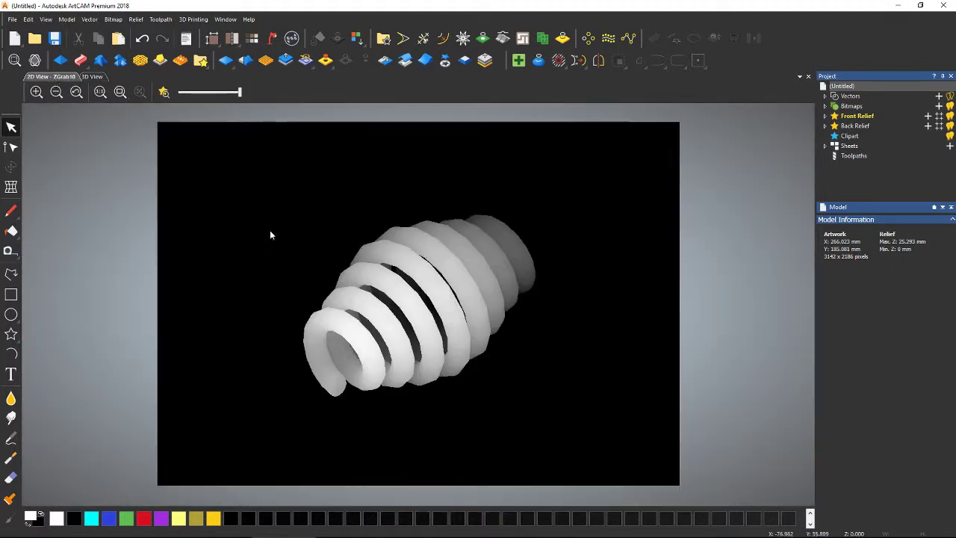
click(164, 92)
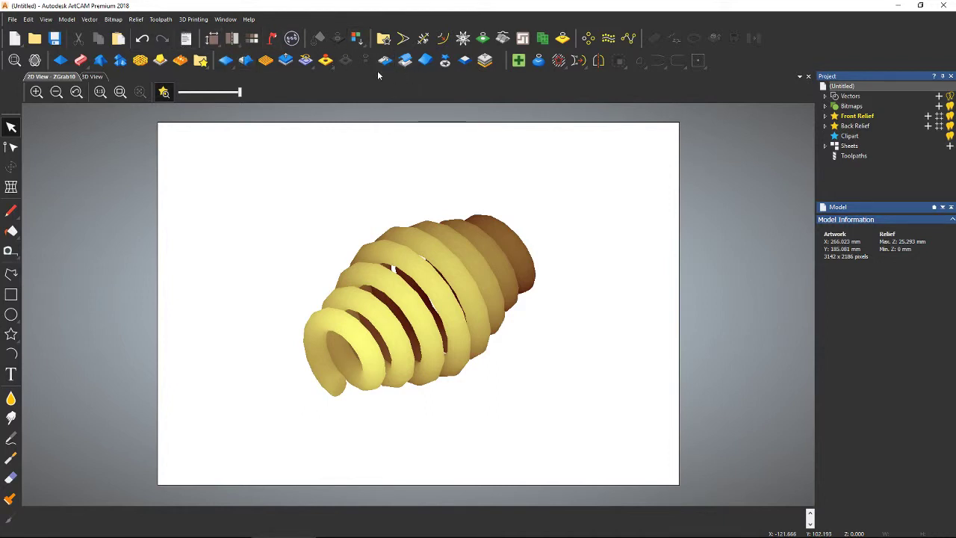
Create a smooth boundary vector around the helix from the selected relief layer
click(562, 38)
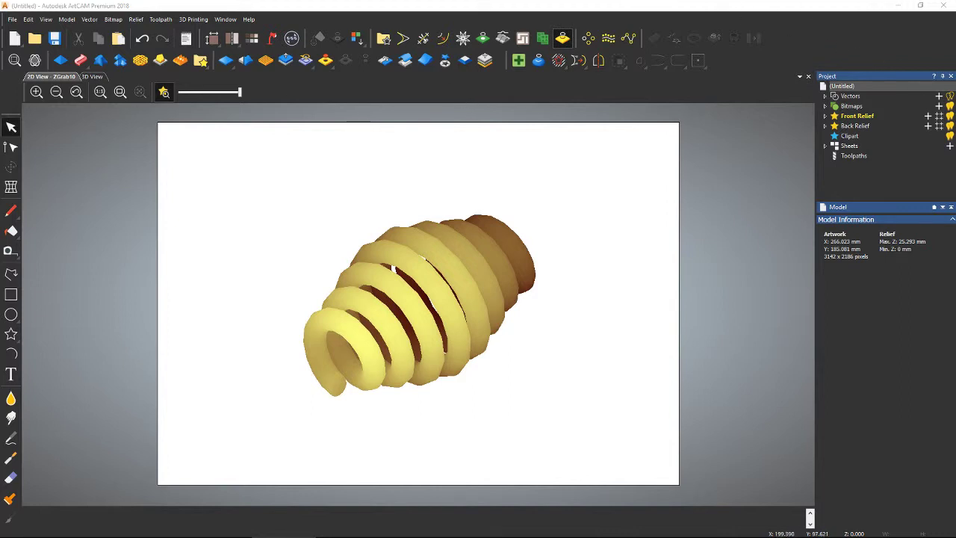
drag(866, 88, 621, 162)
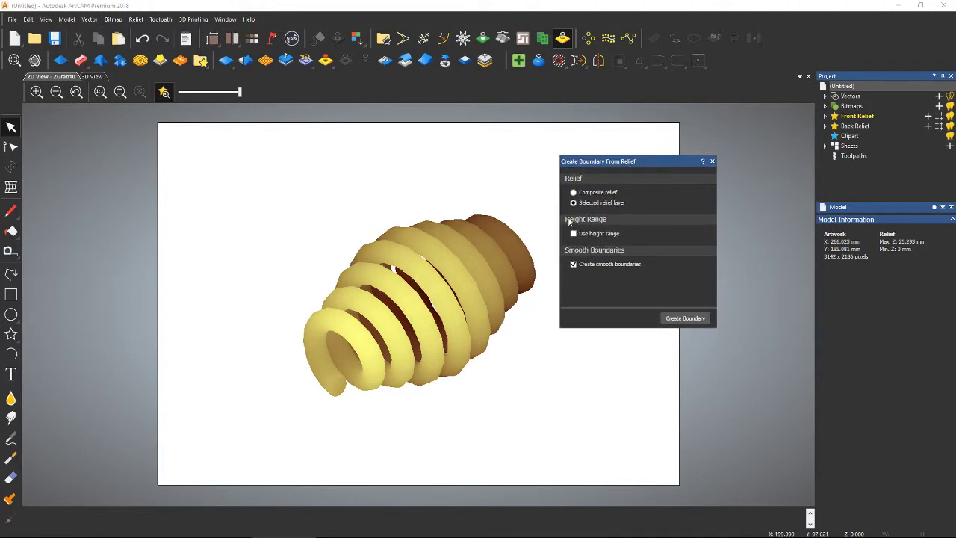
click(684, 318)
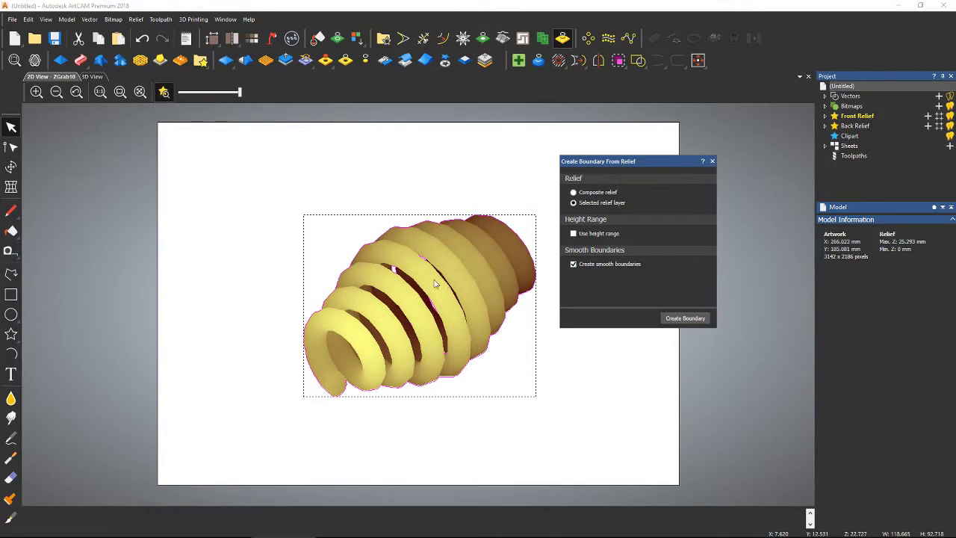
scroll(432, 282, up, 3)
scroll(422, 280, down, 3)
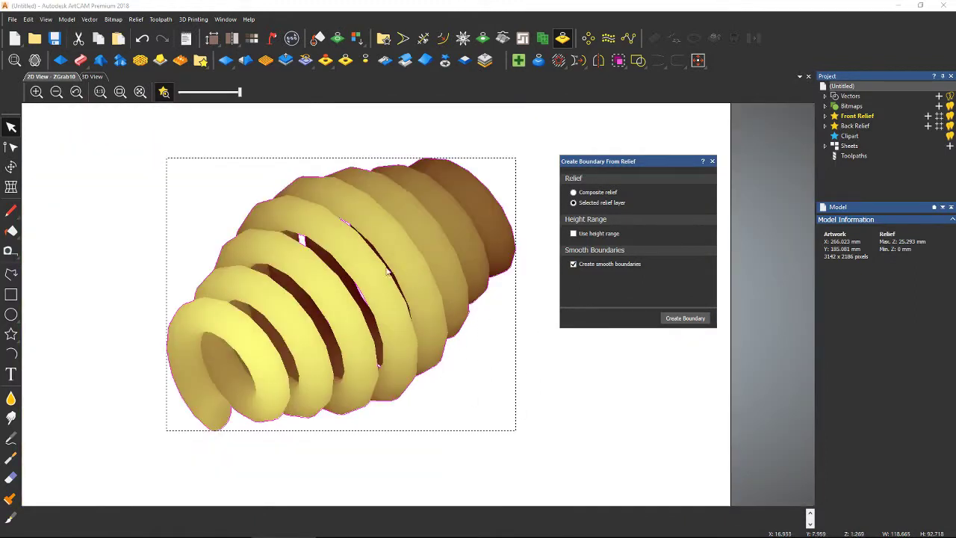
click(712, 162)
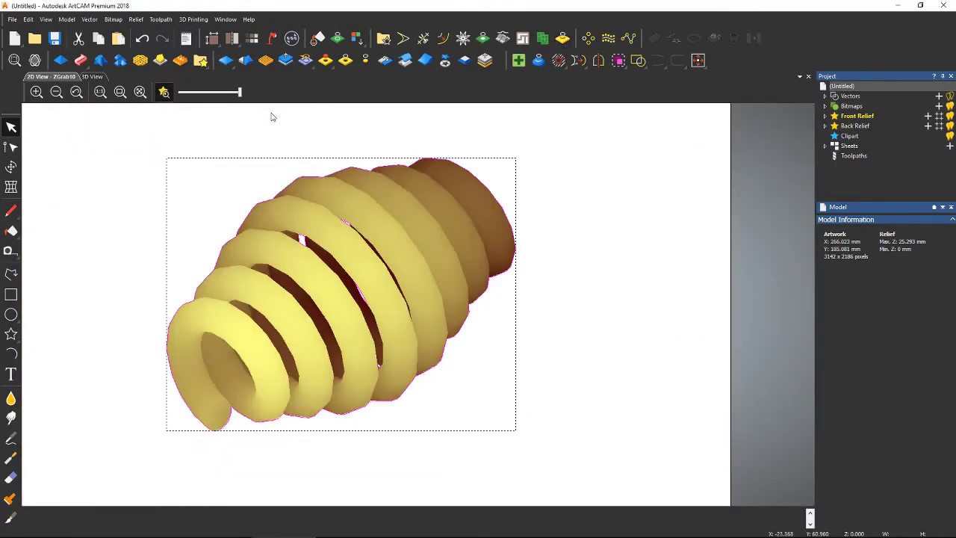
Add an angled plane (Z -15.579 to 0, Add mode) so the relief's lowest point reaches -15.581 mm
click(92, 76)
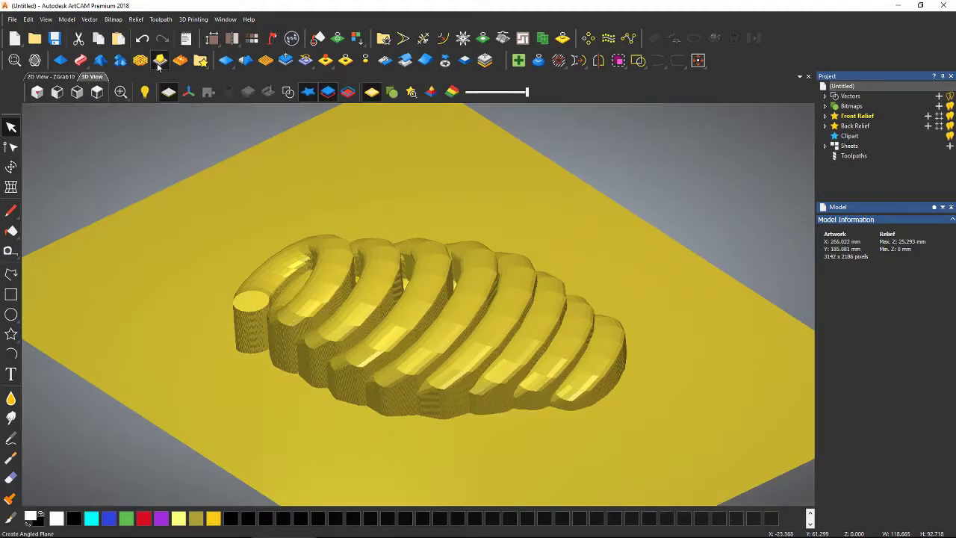
click(160, 60)
drag(455, 280, 508, 206)
mouse_move(390, 342)
mouse_down()
mouse_move(374, 333)
mouse_move(379, 375)
mouse_move(480, 283)
mouse_move(491, 326)
mouse_move(496, 164)
mouse_move(520, 269)
mouse_up()
scroll(485, 306, up, 3)
drag(426, 383, 491, 338)
middle_drag(486, 292, 468, 233)
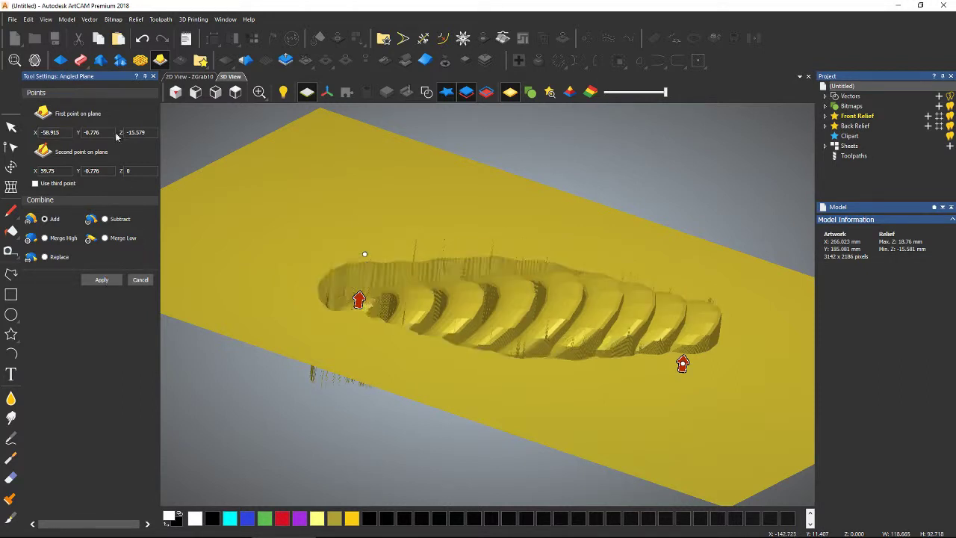
click(153, 76)
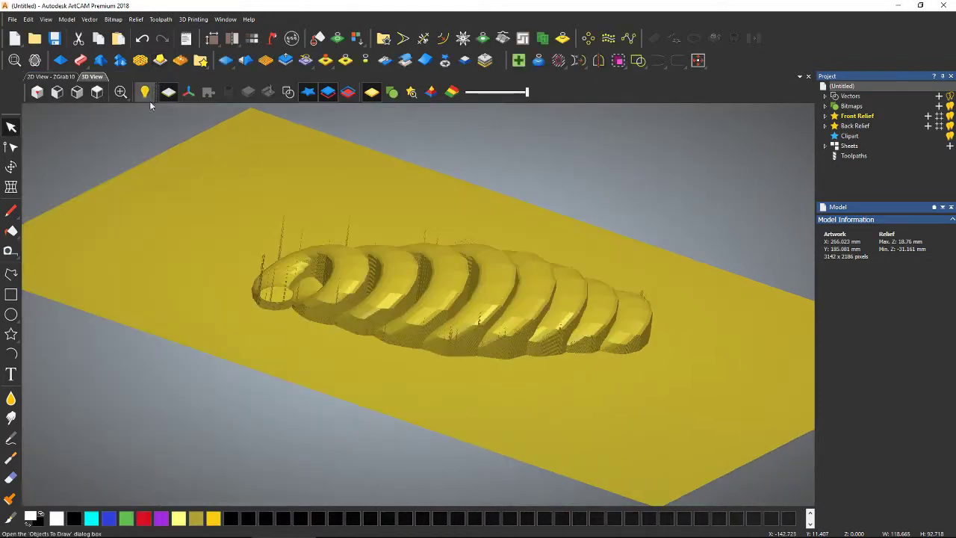
click(49, 76)
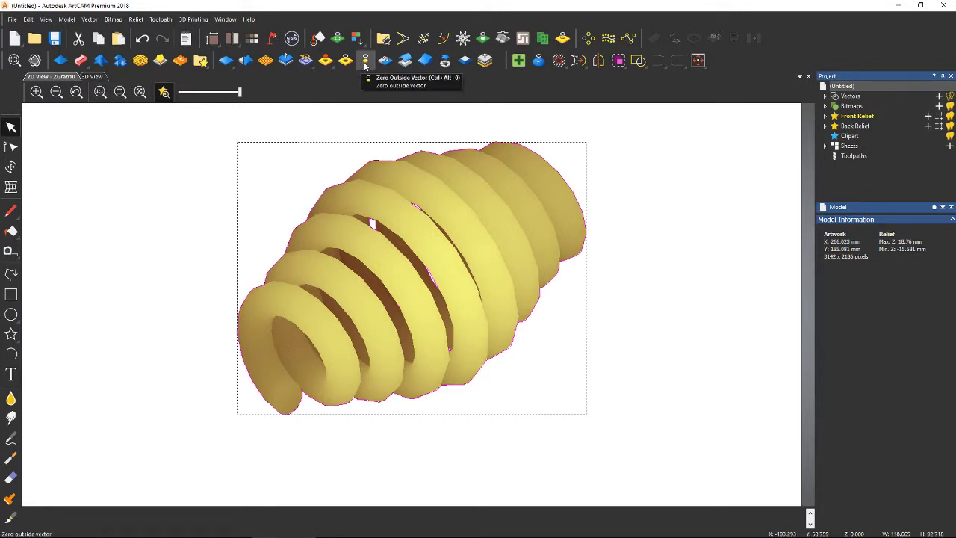
Zero the relief outside the helix boundary, then orbit the 3D view to confirm no spikes remain
click(89, 76)
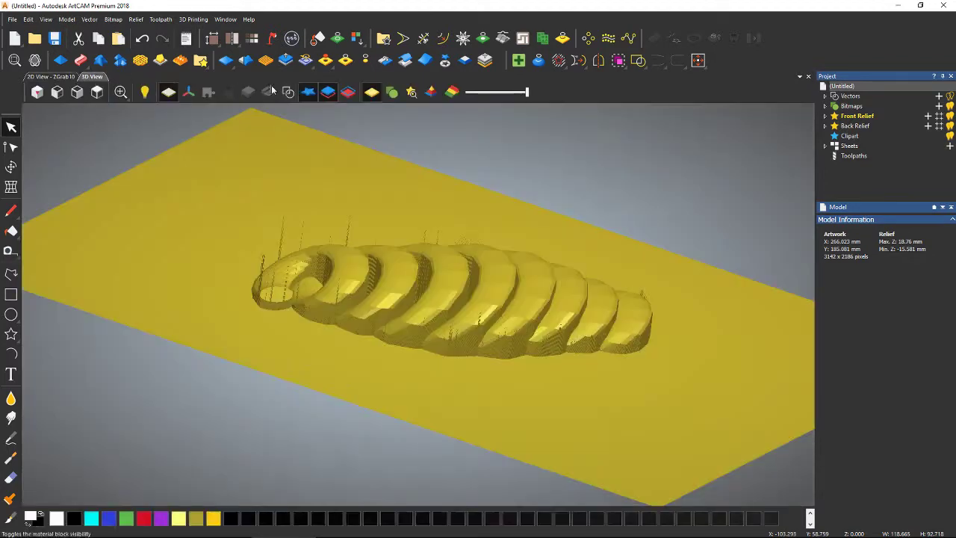
click(366, 62)
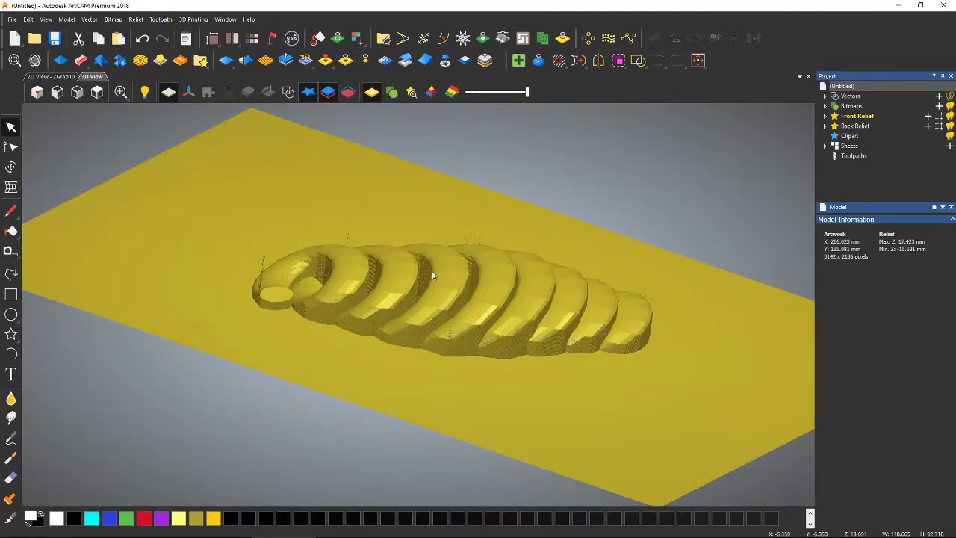
drag(432, 276, 313, 275)
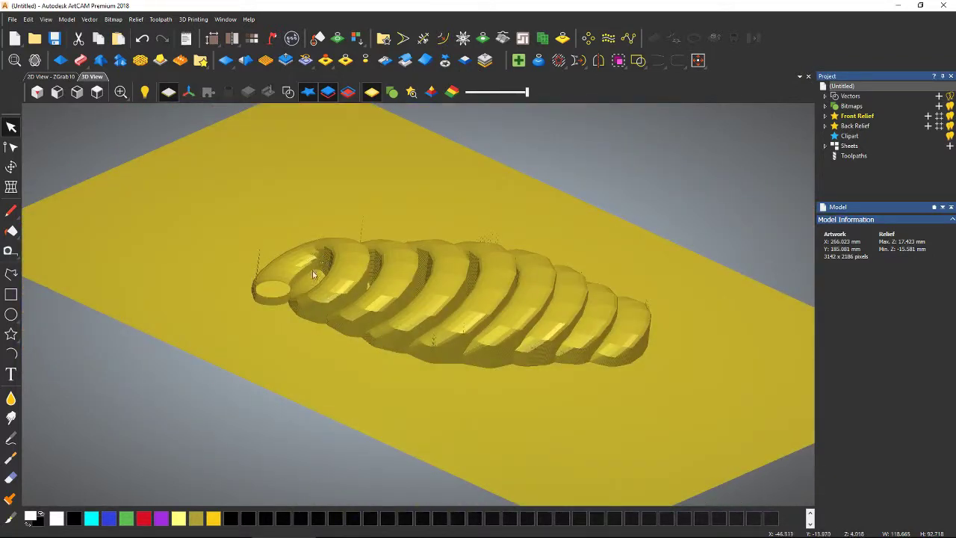
drag(363, 198, 351, 345)
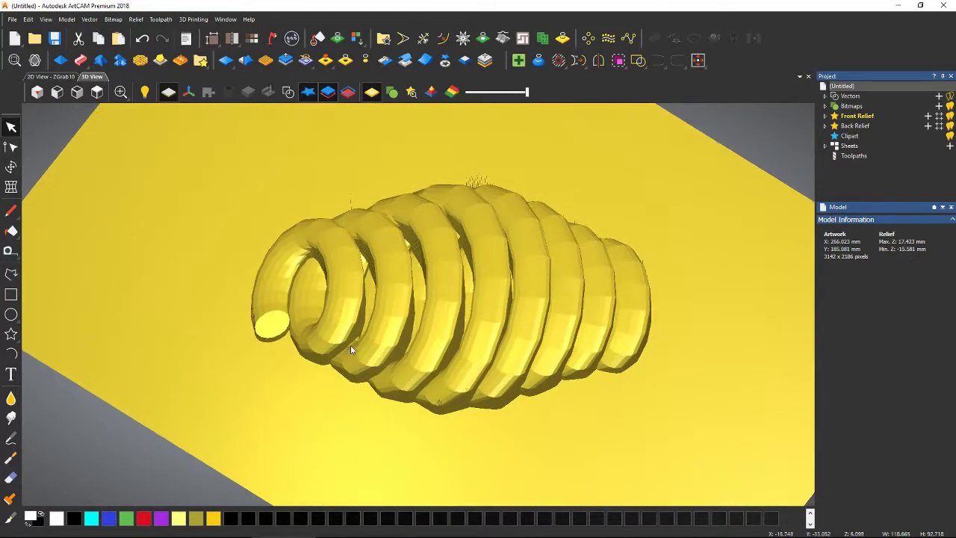
drag(376, 308, 484, 129)
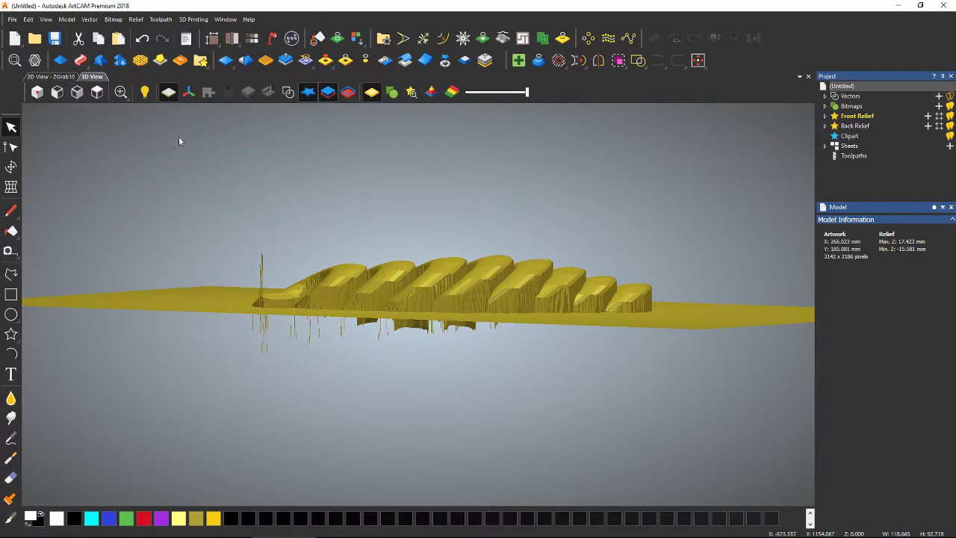
drag(179, 141, 610, 309)
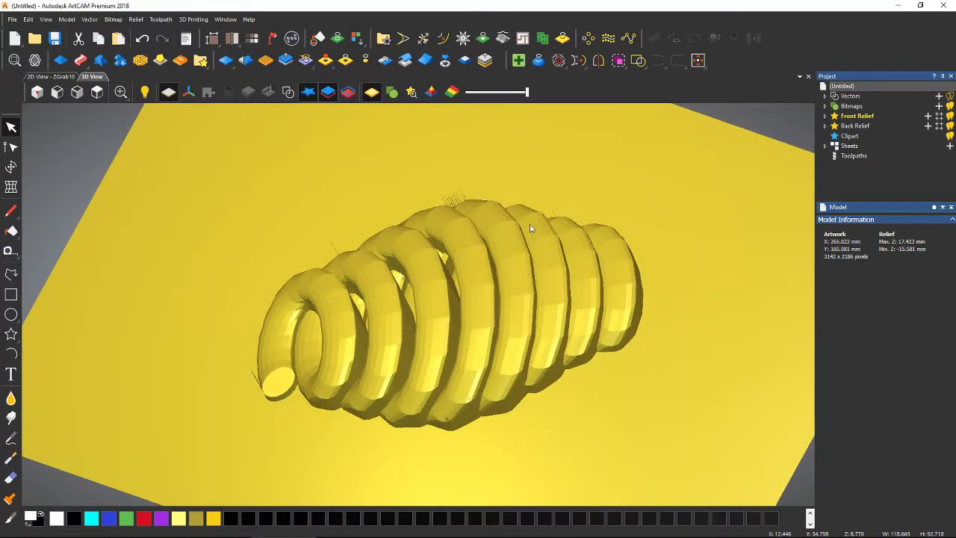
drag(554, 206, 540, 116)
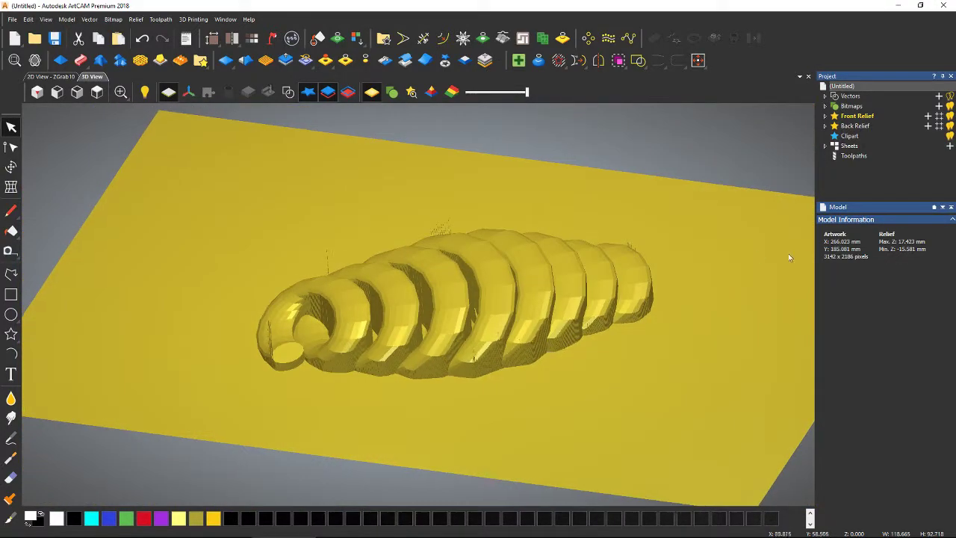